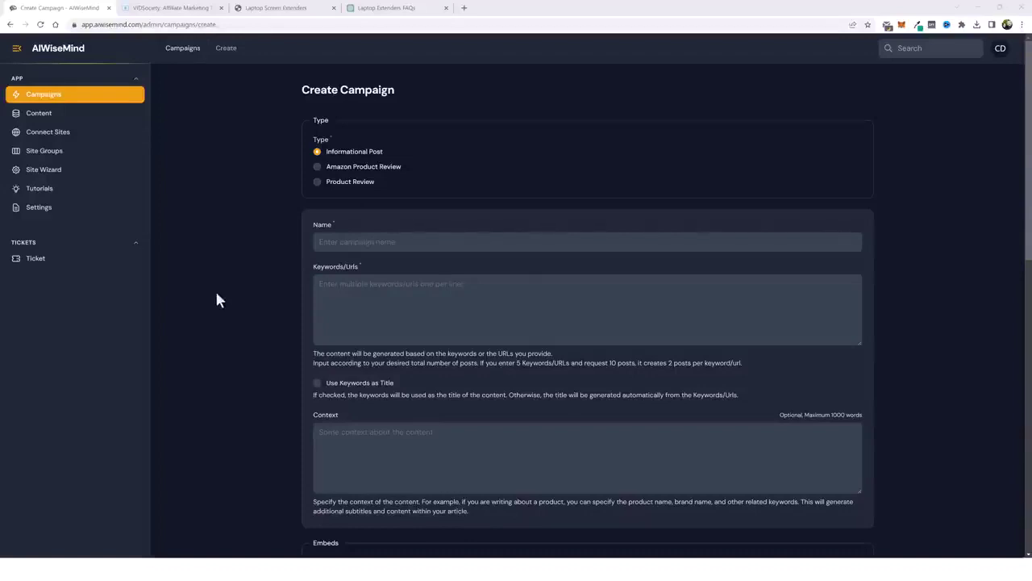
Step: Switch to the VIDSociety site and search Google for its post title "Quick Studio FX PRO Review"
key("ctrl+Tab")
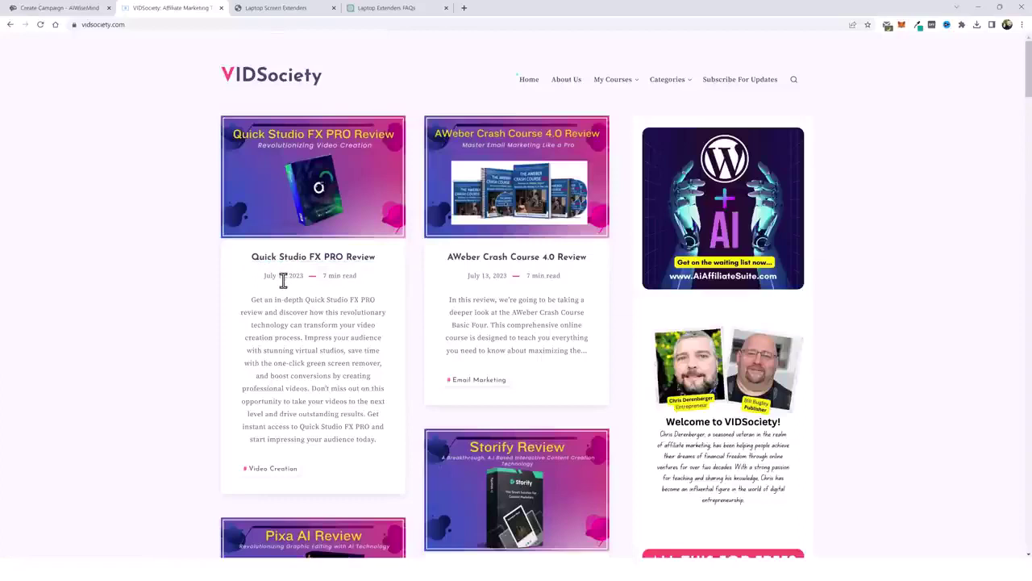
left_click_drag(243, 258, 307, 258)
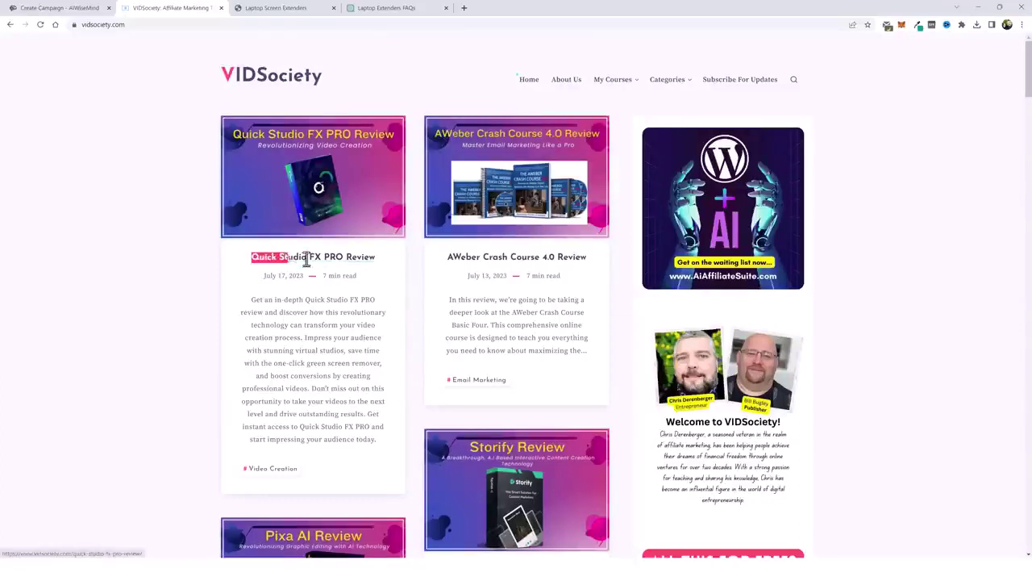
right_click(376, 260)
left_click(404, 342)
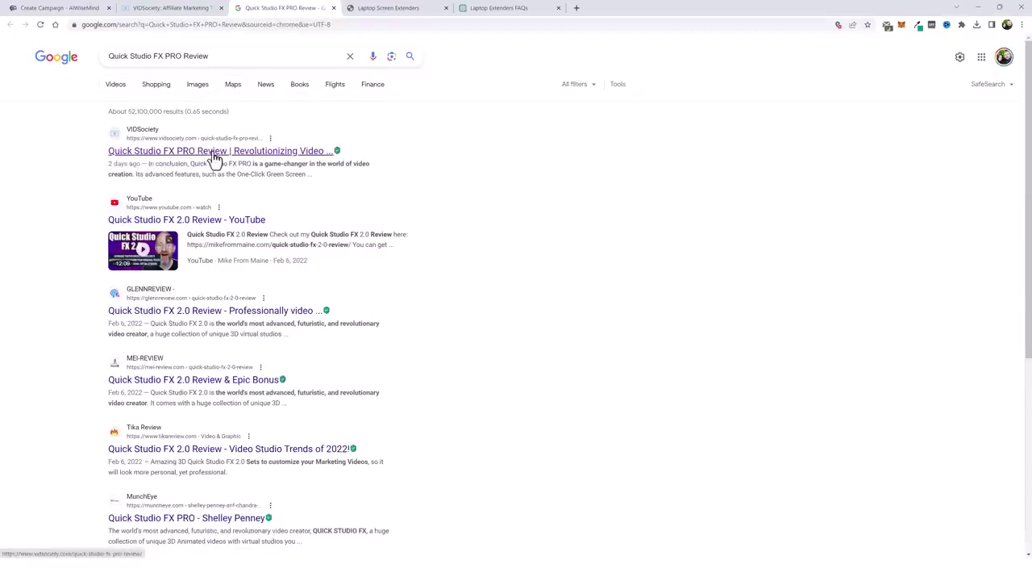
Step: Search Google for the VIDSociety post title "AWeber Crash Course 4.0 Review" and look through the results for the site's ranking
left_click(81, 8)
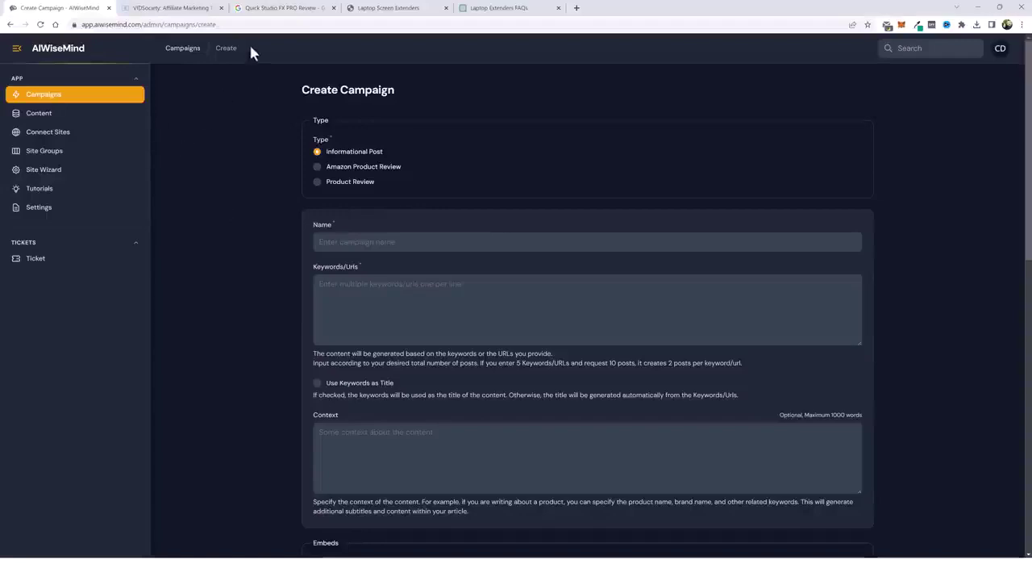
left_click(169, 8)
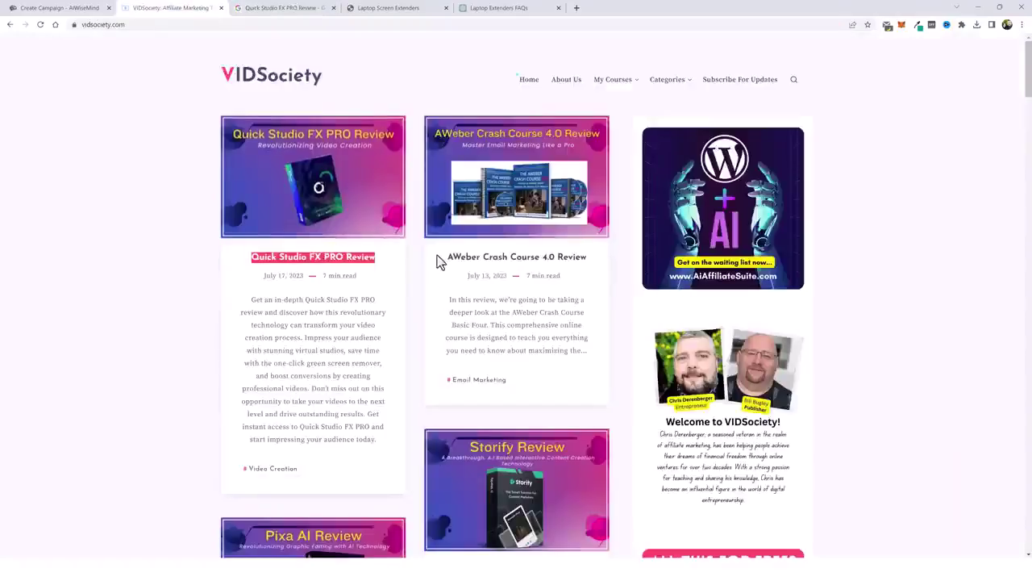
left_click_drag(440, 262, 557, 256)
right_click(575, 268)
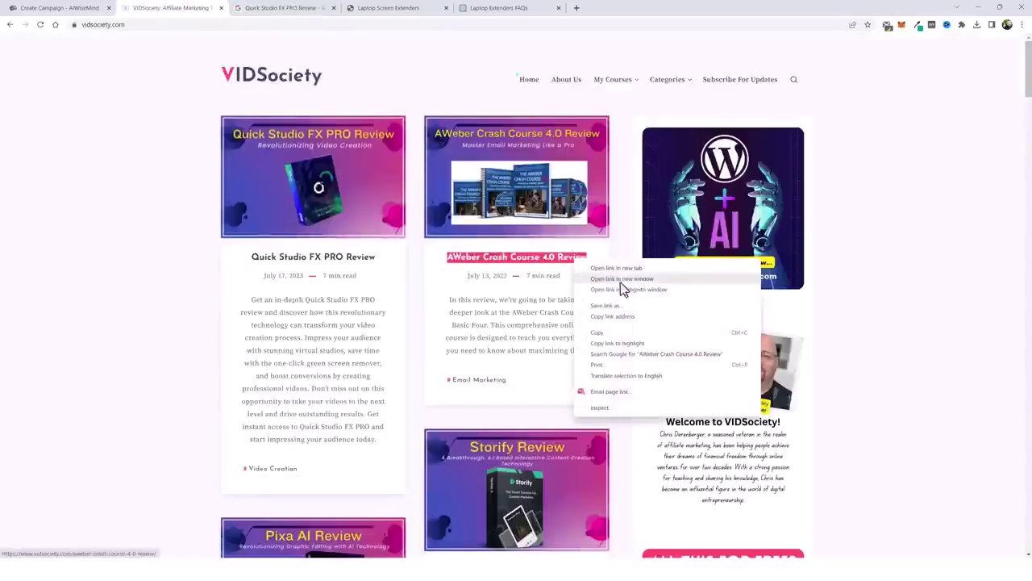
left_click(621, 351)
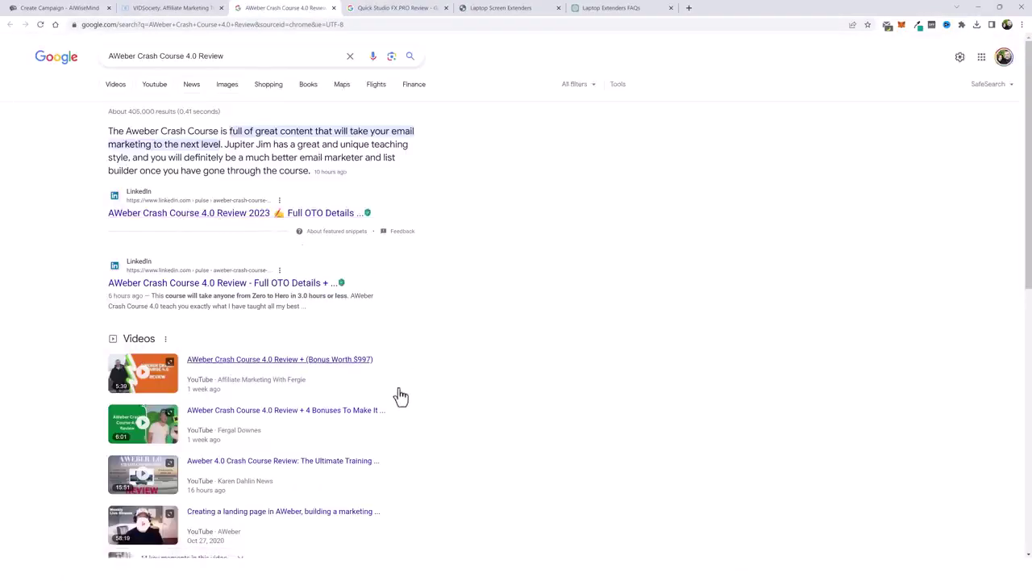
scroll(398, 339, "down", 3)
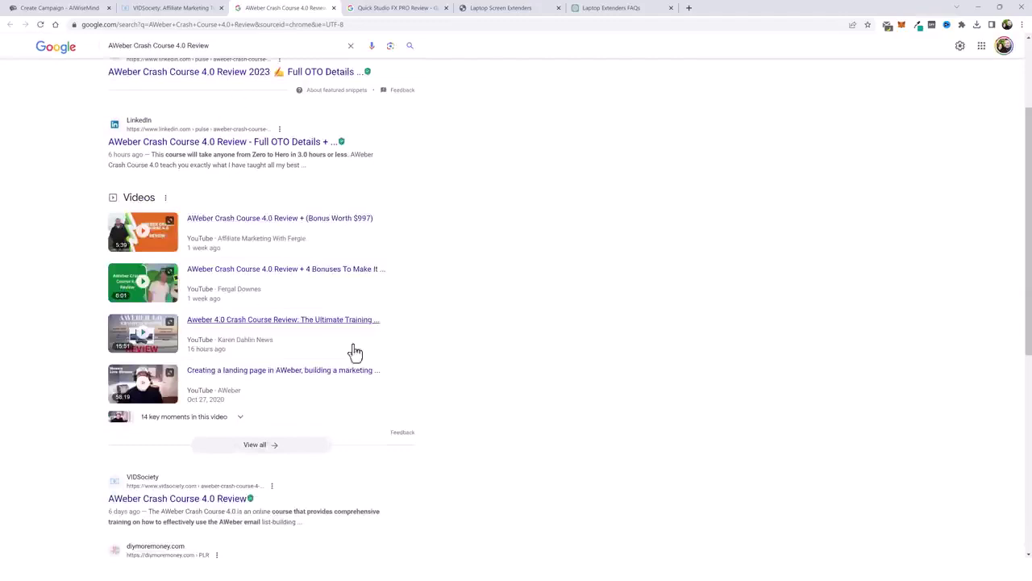
scroll(355, 352, "down", 4)
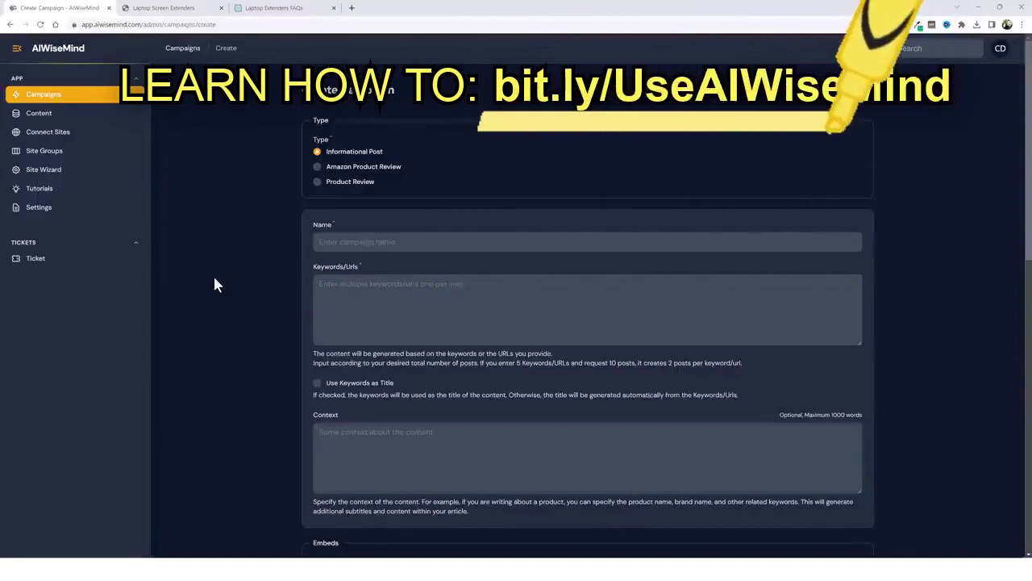
Step: Browse the Amazon search results for "screen extenders", examining the listed products and their prices
key("ctrl+Tab")
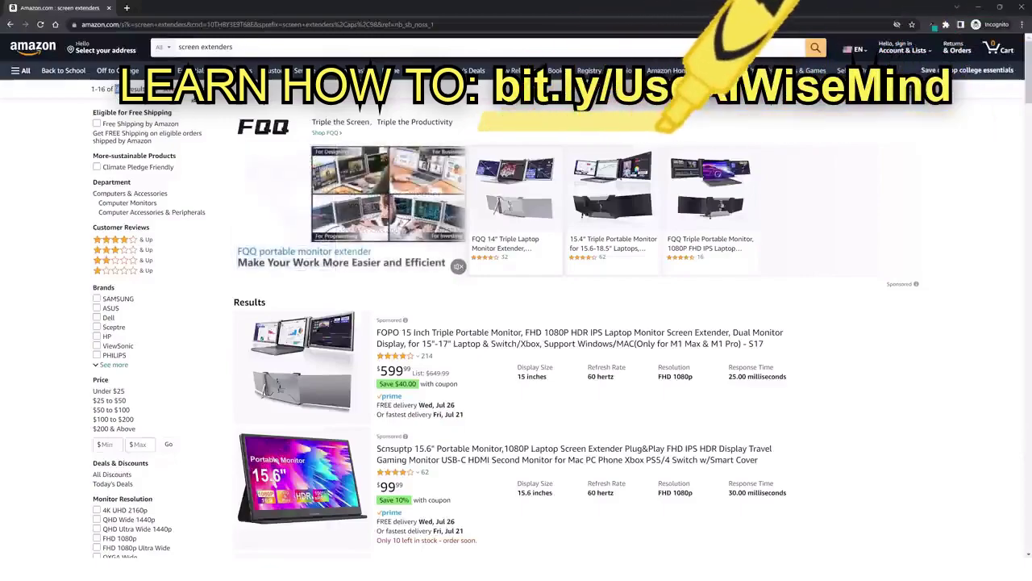
scroll(928, 447, "down", 15)
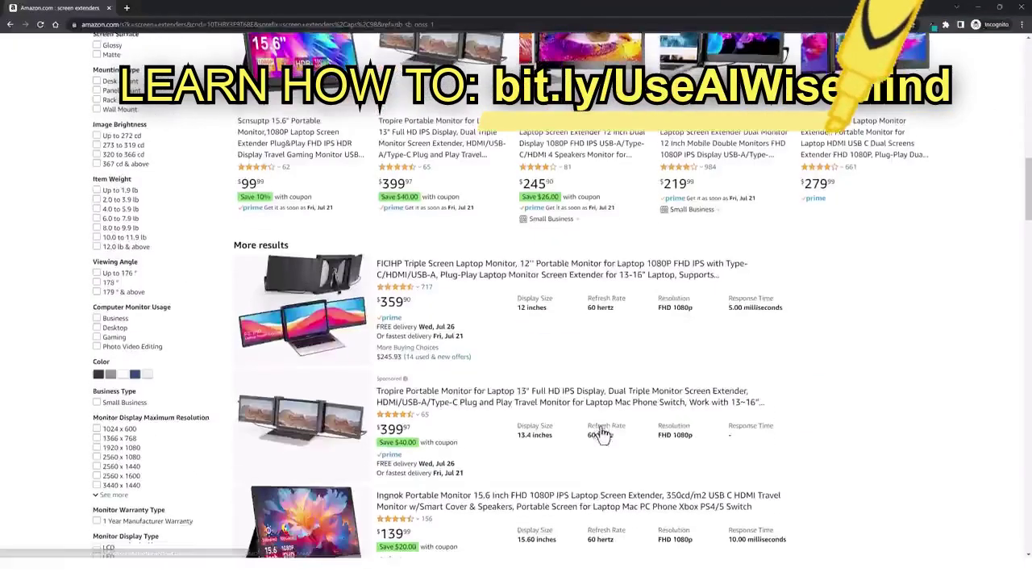
scroll(601, 434, "down", 15)
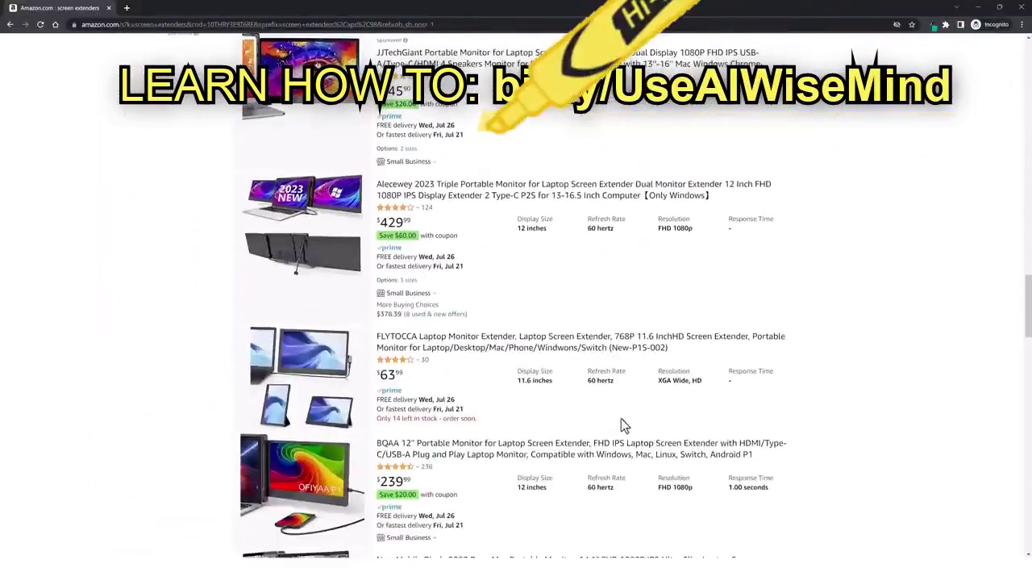
scroll(641, 426, "down", 3)
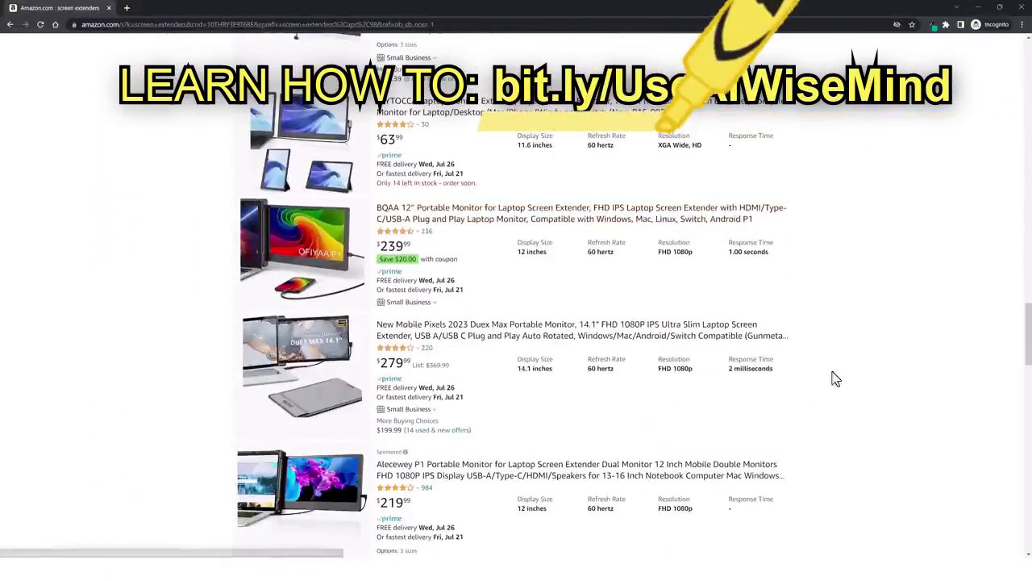
scroll(924, 368, "down", 10)
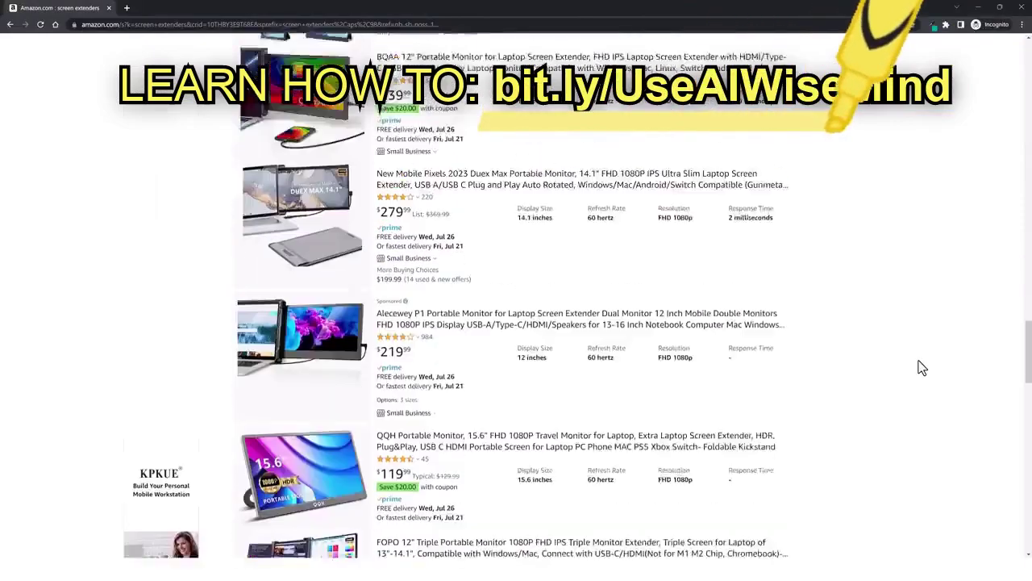
scroll(879, 374, "down", 3)
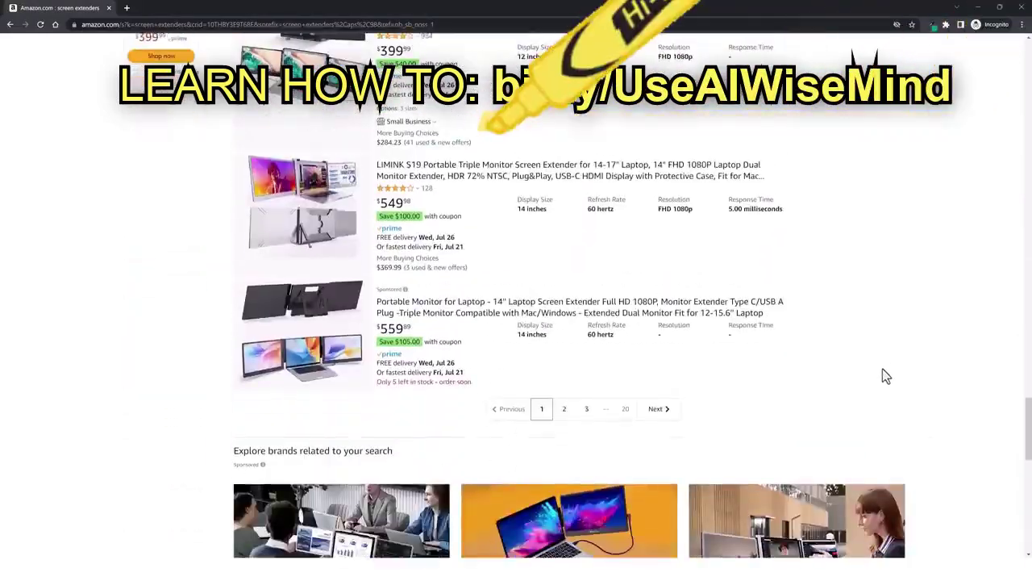
scroll(983, 388, "up", 10)
scroll(978, 393, "up", 10)
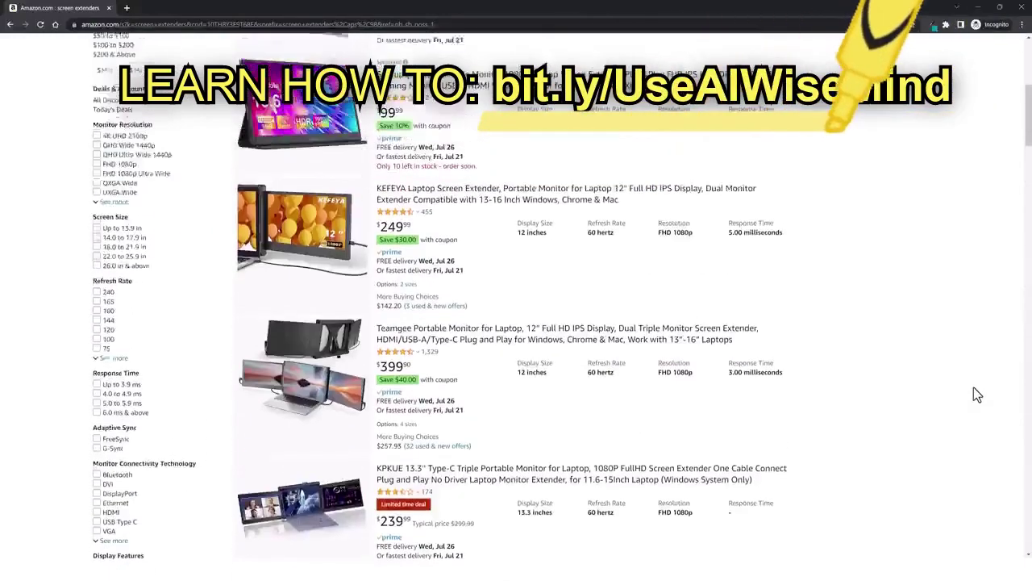
scroll(976, 394, "up", 3)
scroll(973, 387, "up", 5)
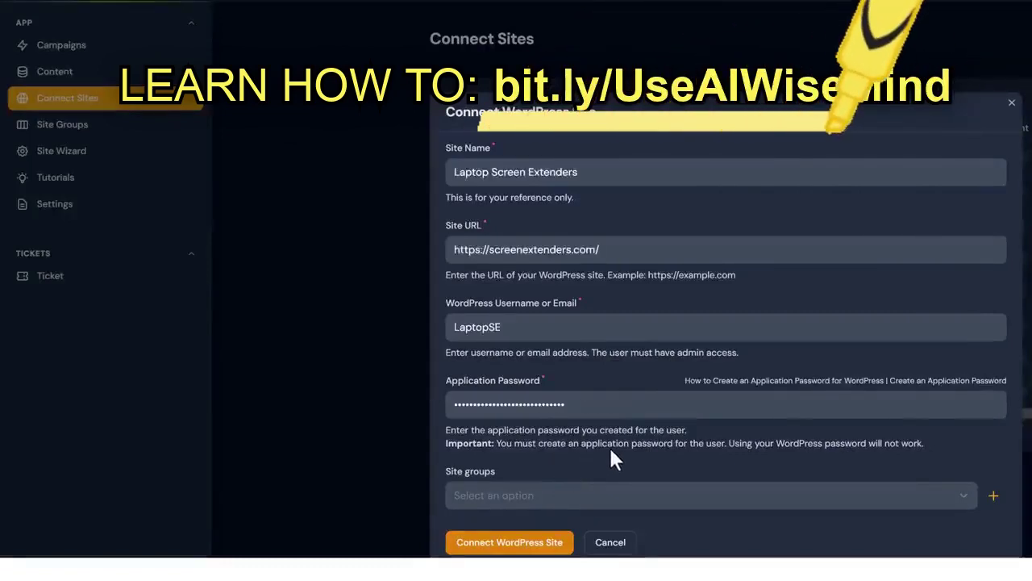
Step: Connect the Laptop Screen Extenders WordPress site to AIWiseMind and open a new Site Wizard setup
left_click(510, 545)
left_click(61, 151)
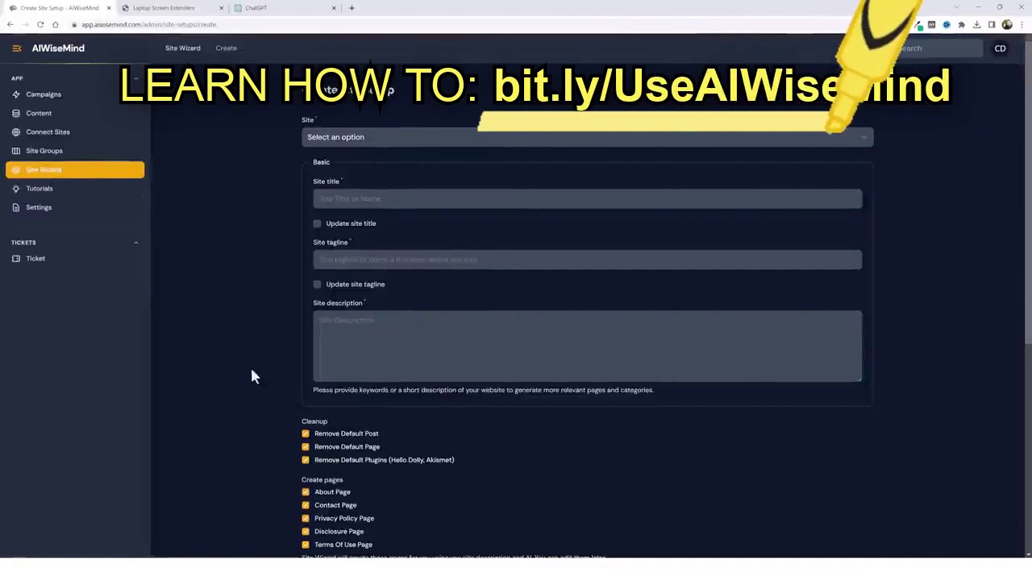
Step: Examine the site setup's basic details, cleanup, page, plugin, author, permalink and category options
scroll(252, 376, "down", 2)
scroll(260, 396, "up", 1)
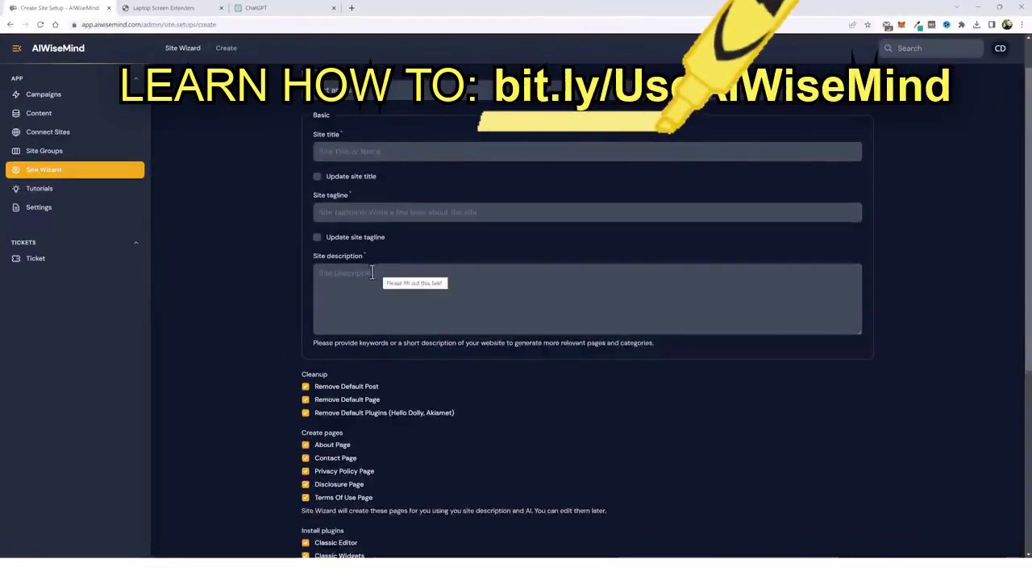
scroll(366, 298, "down", 2)
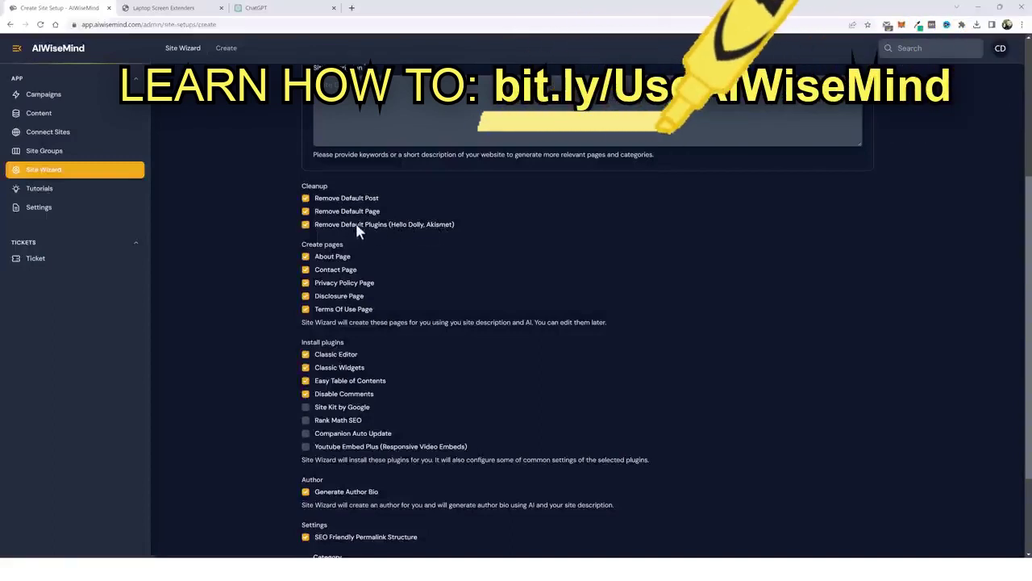
scroll(413, 342, "down", 2)
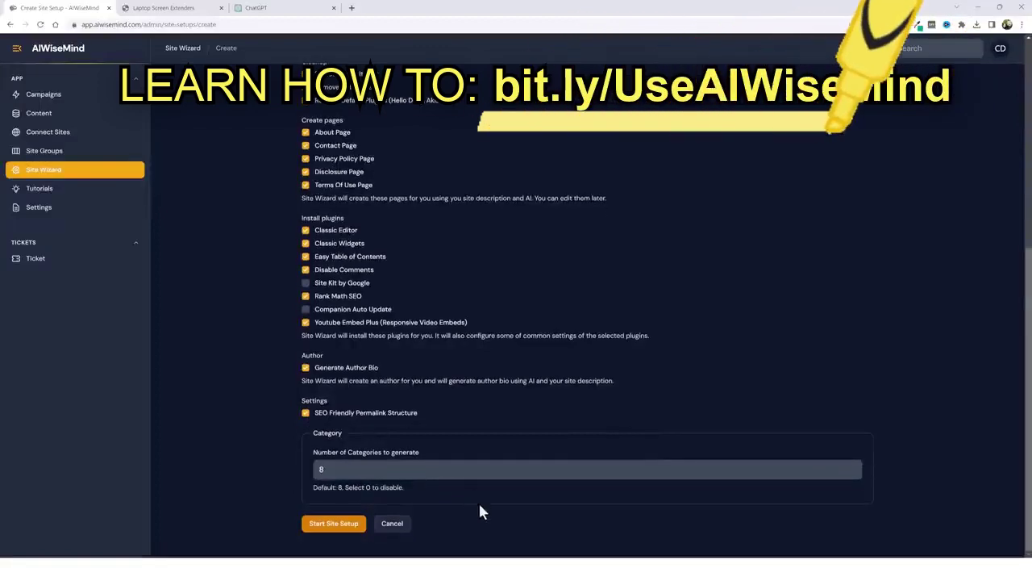
scroll(479, 509, "up", 5)
scroll(484, 498, "up", 1)
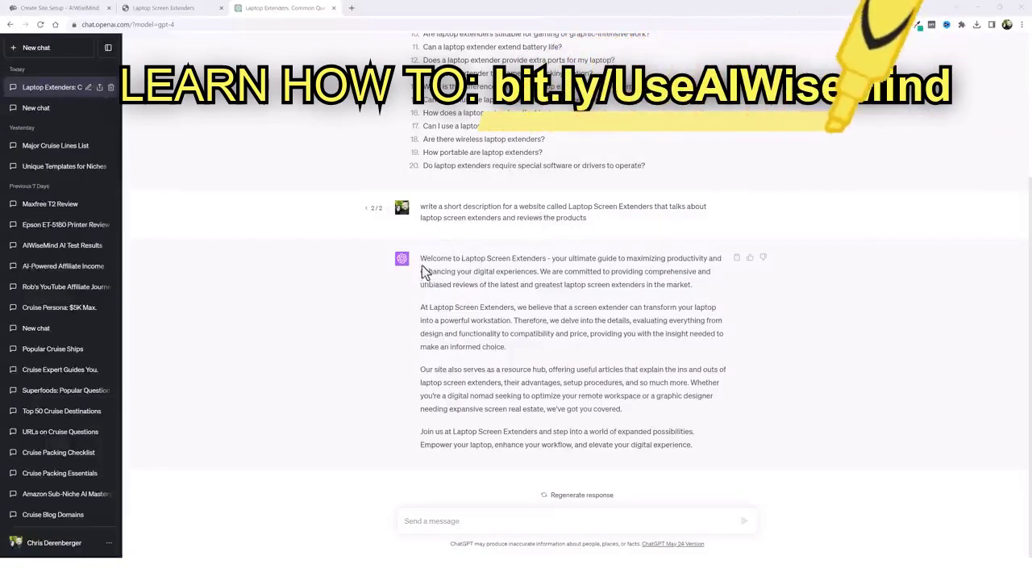
Step: Copy the generated website description from ChatGPT and paste it as the site description in the AIWiseMind site setup
left_click_drag(420, 265, 688, 430)
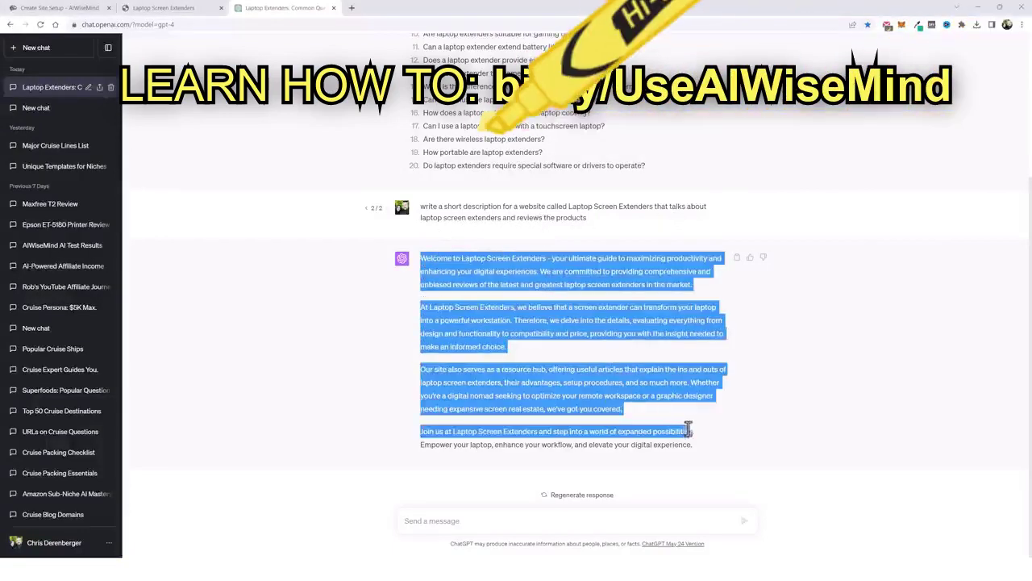
right_click(601, 386)
left_click(624, 395)
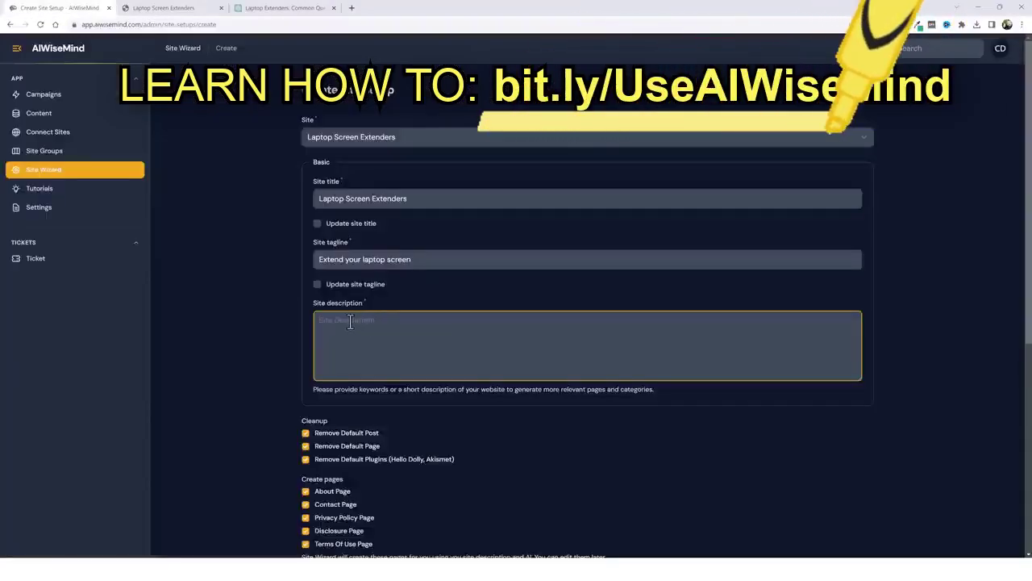
key("ctrl+v")
scroll(266, 339, "down", 5)
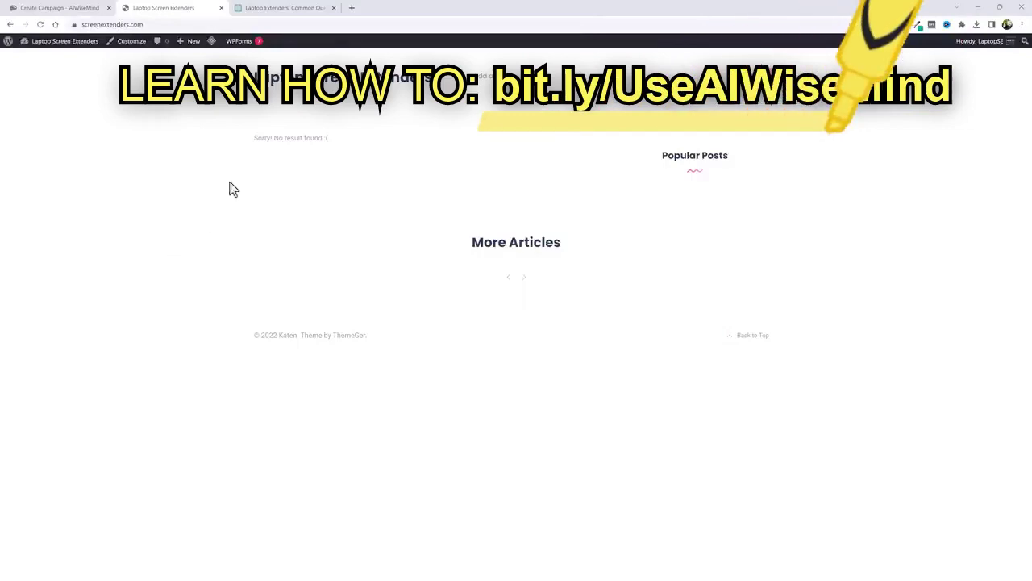
Step: Copy all 20 laptop extender questions from ChatGPT for use as keywords and return to the AIWiseMind campaign form
key("ctrl+Tab")
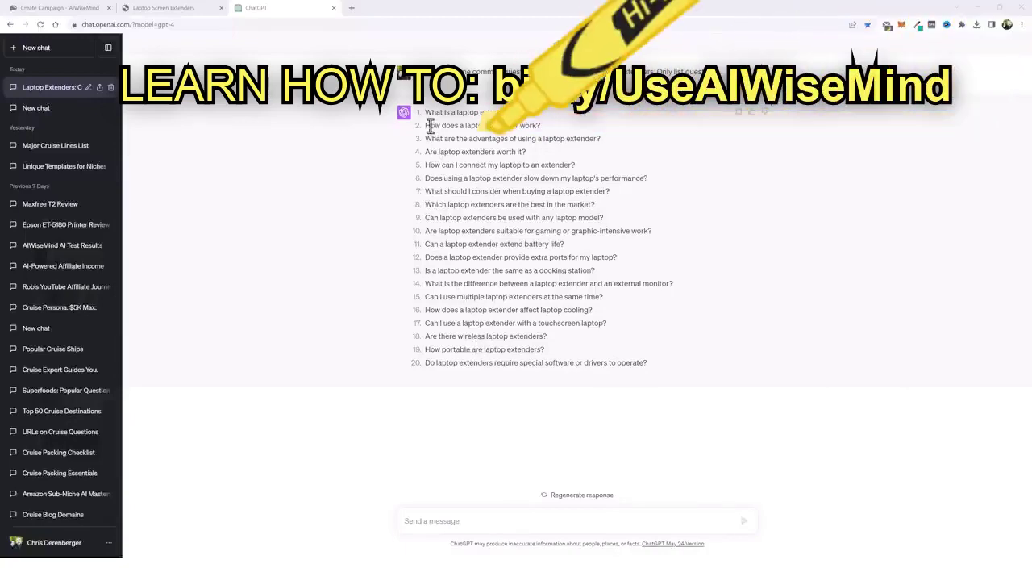
mouse_move(425, 114)
left_mouse_down()
mouse_move(483, 114)
mouse_move(595, 308)
mouse_move(647, 364)
left_mouse_up()
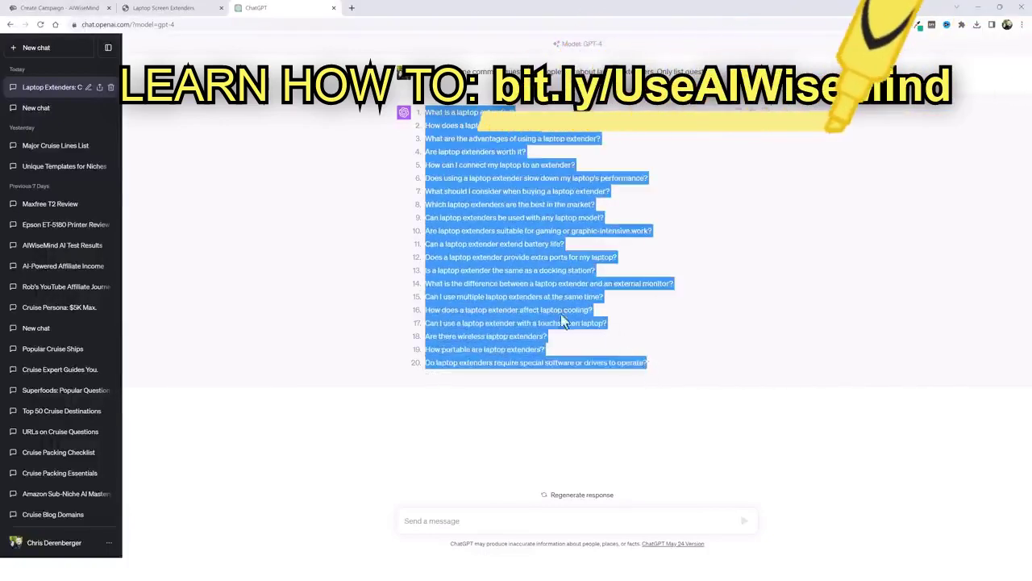
right_click(589, 288)
left_click(601, 295)
key("ctrl+1")
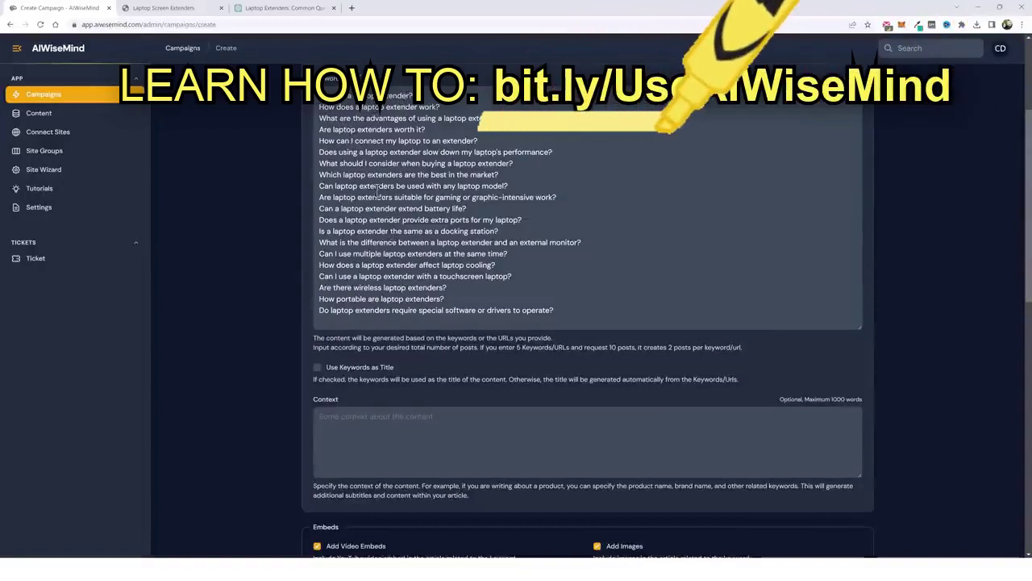
Step: Use the keywords as post titles and turn off the Google Search Images and AI Generated Images (DALL-E) sources
left_click(317, 368)
scroll(306, 322, "down", 2)
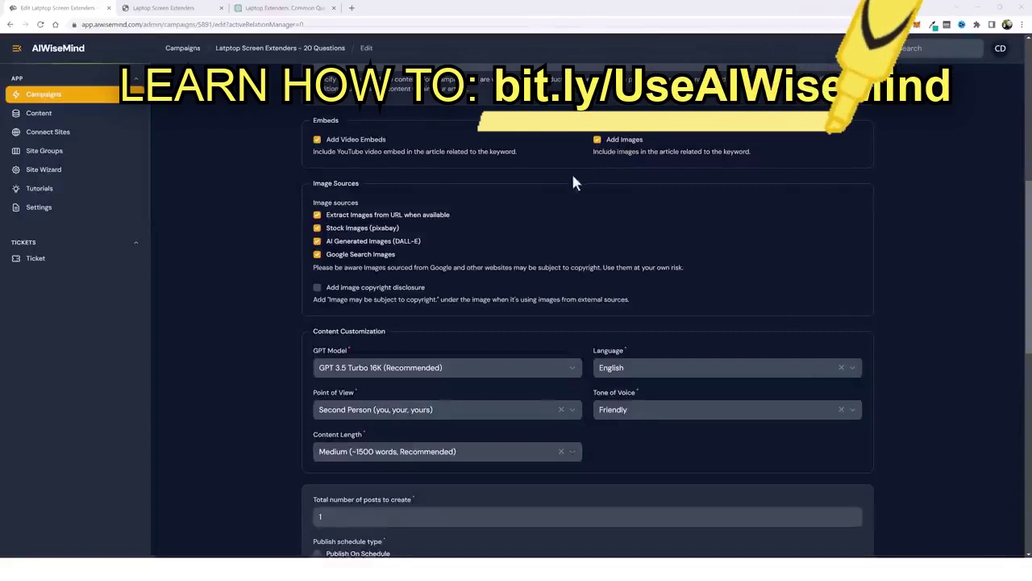
left_click(318, 256)
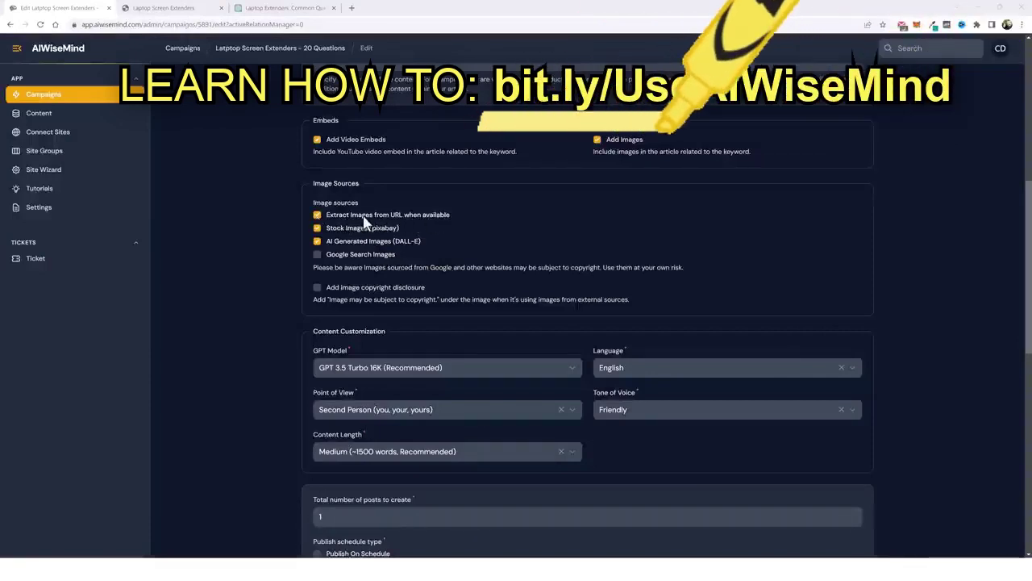
left_click(318, 242)
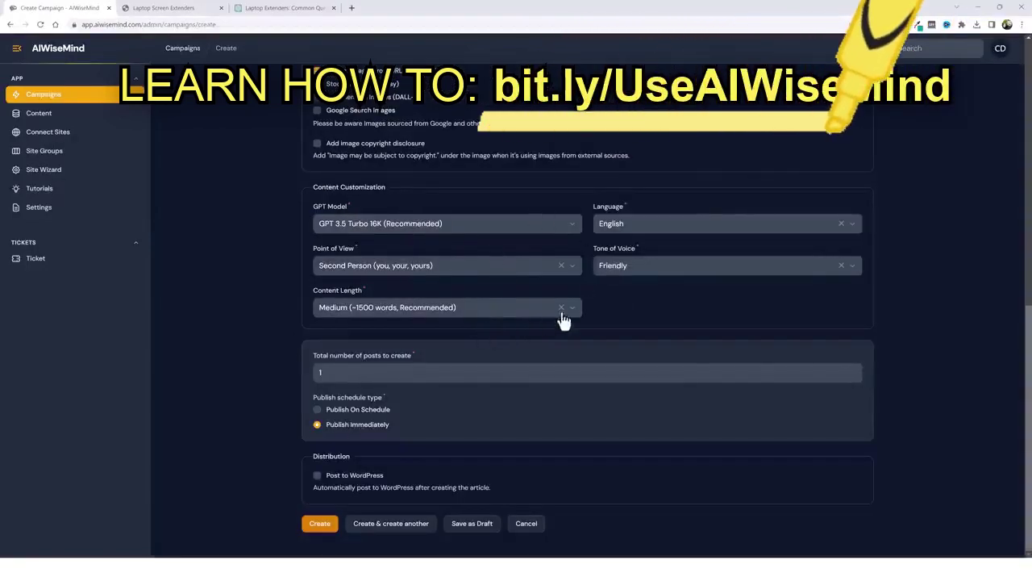
Step: Set the campaign's tone of voice to Conversational and look through the available content languages
left_click(633, 278)
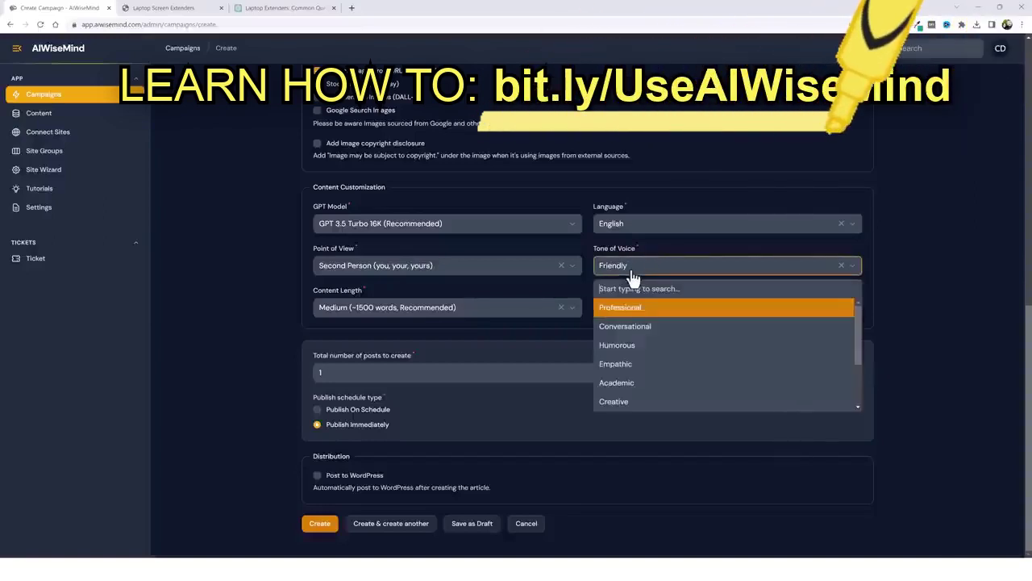
left_click(636, 339)
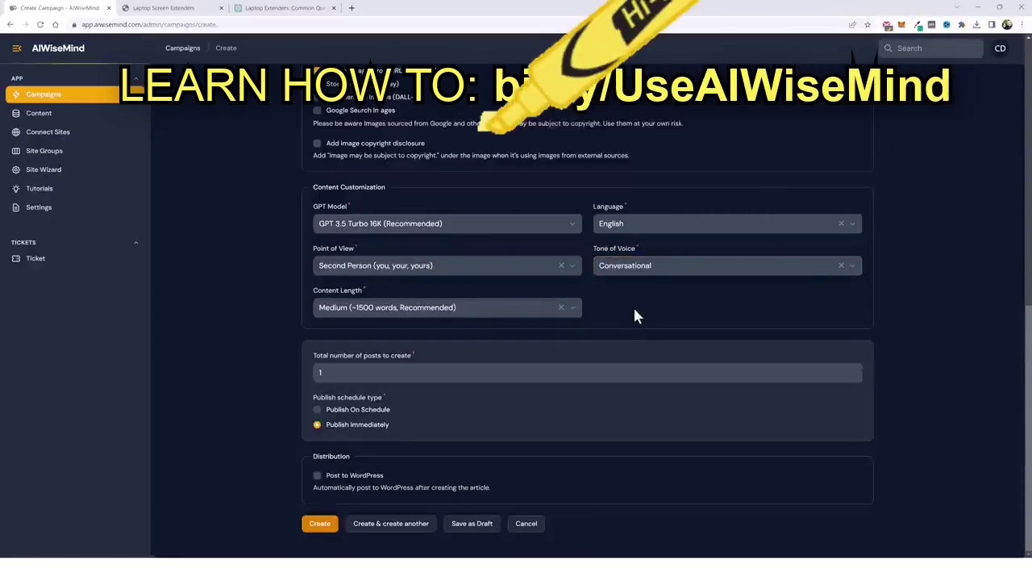
left_click(723, 231)
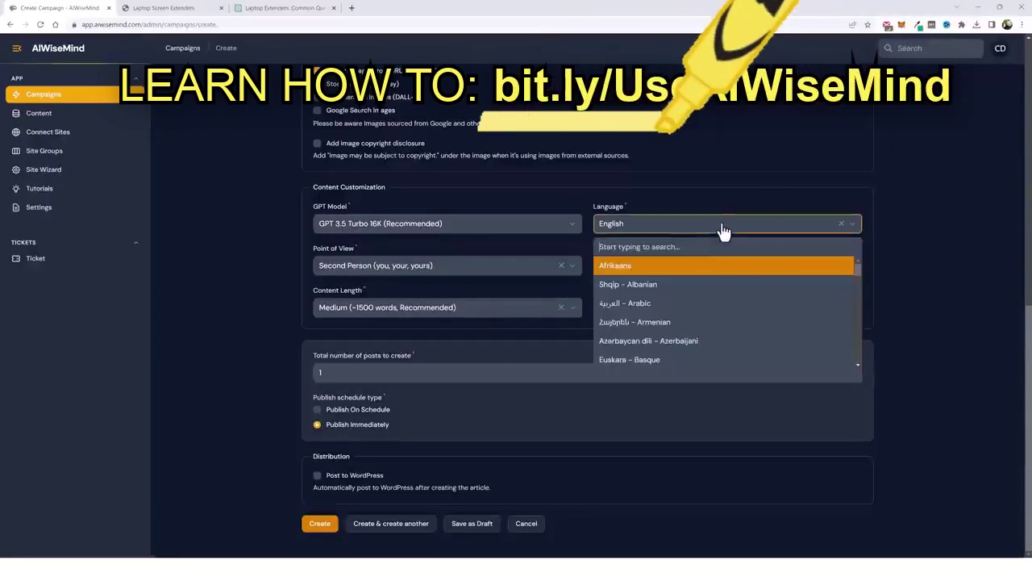
left_click_drag(858, 272, 857, 349)
left_click(733, 203)
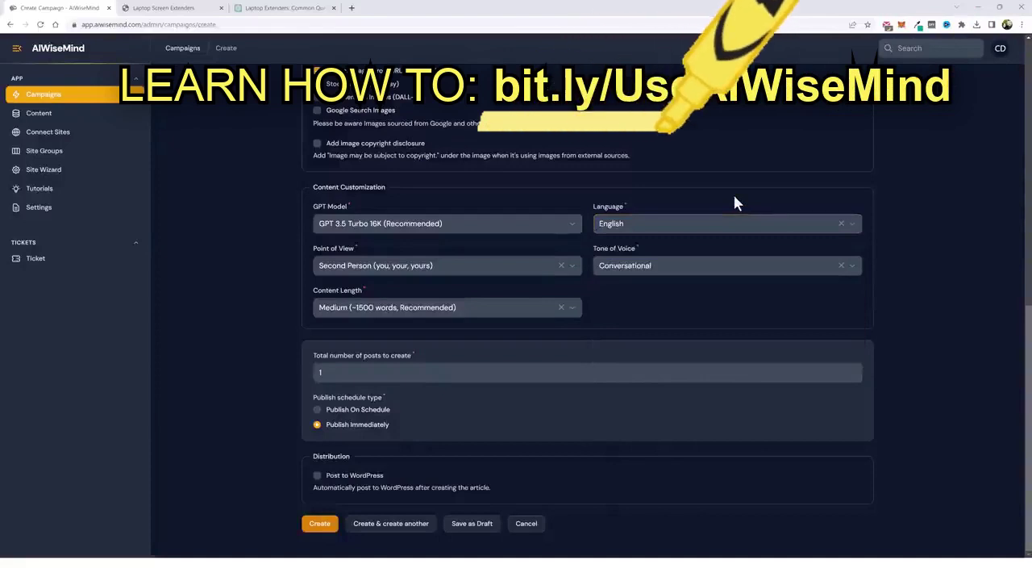
Step: Look through the point of view and content length options for the campaign's content
left_click(517, 271)
left_click(625, 280)
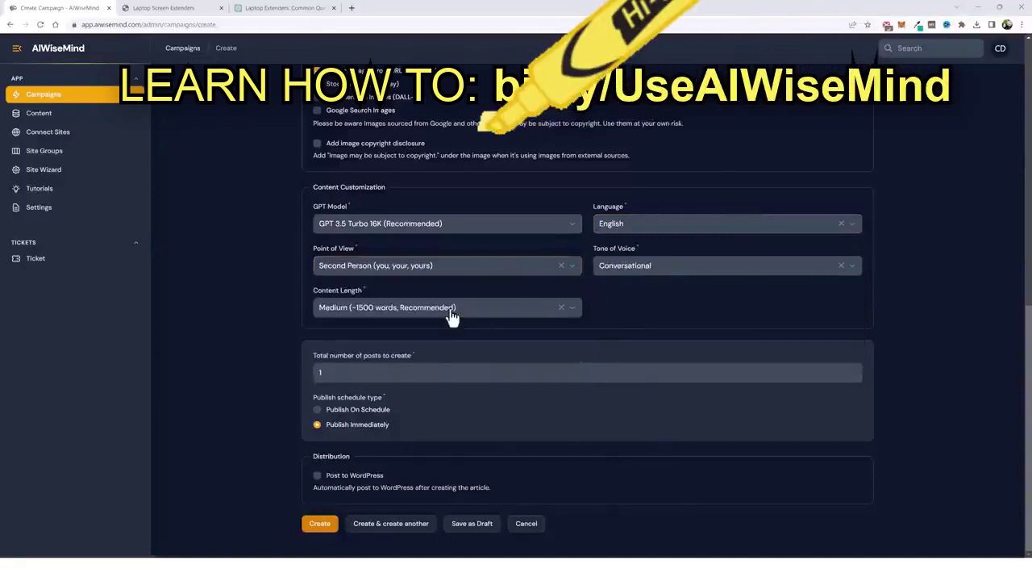
left_click(453, 314)
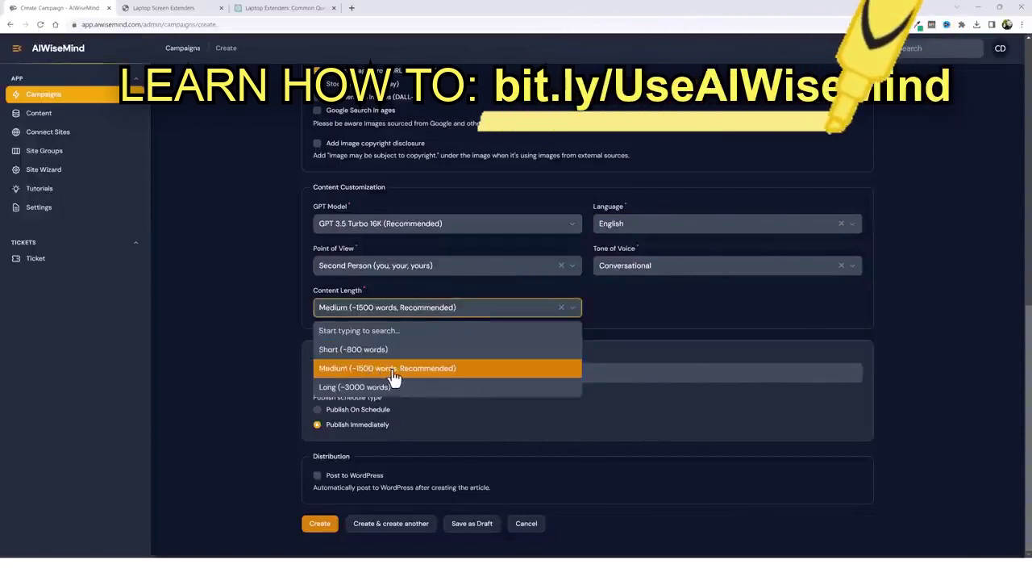
left_click(626, 308)
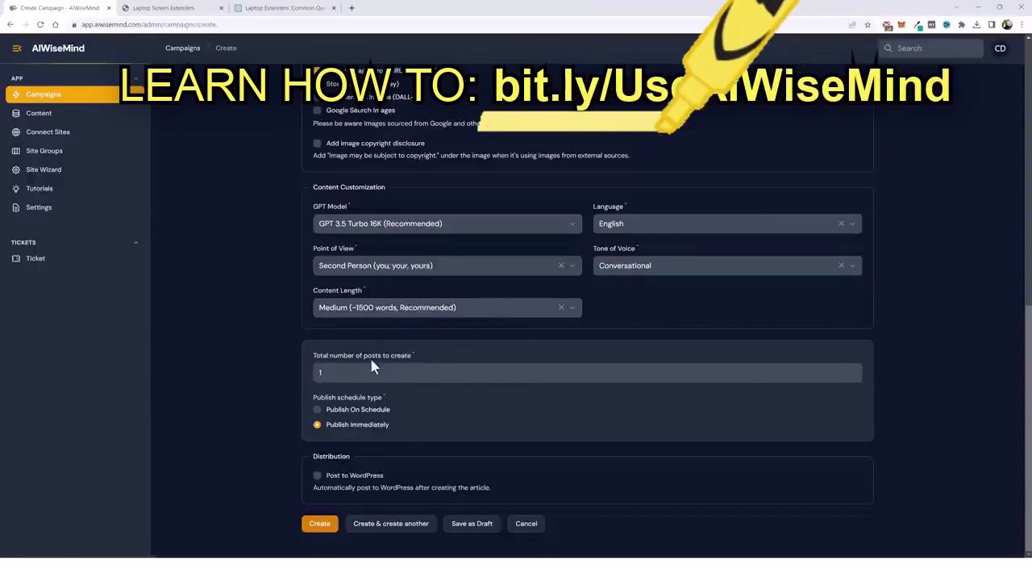
Step: Check the keyword count and set the total number of posts to create to 20
scroll(266, 361, "up", 15)
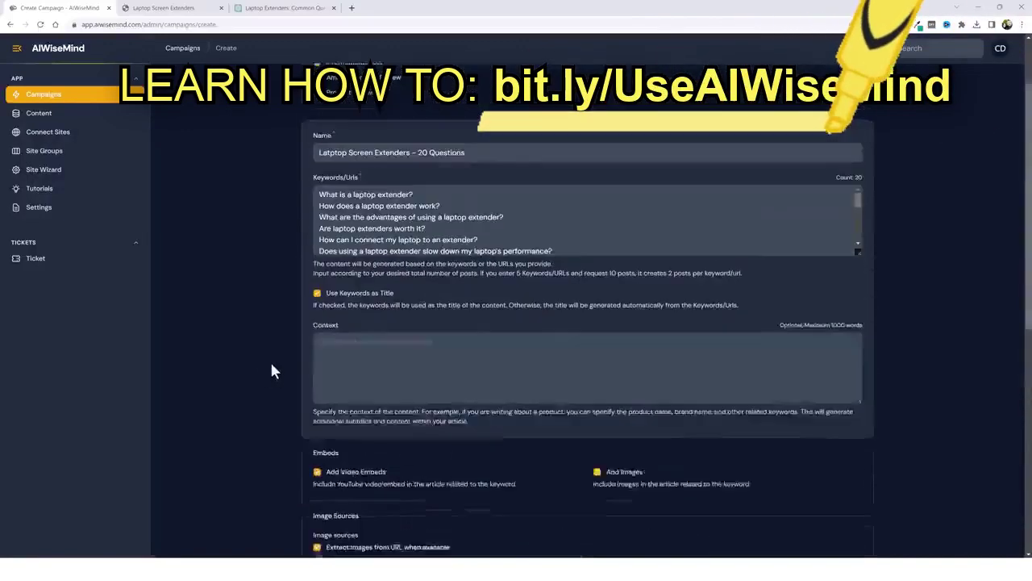
scroll(258, 415, "down", 1)
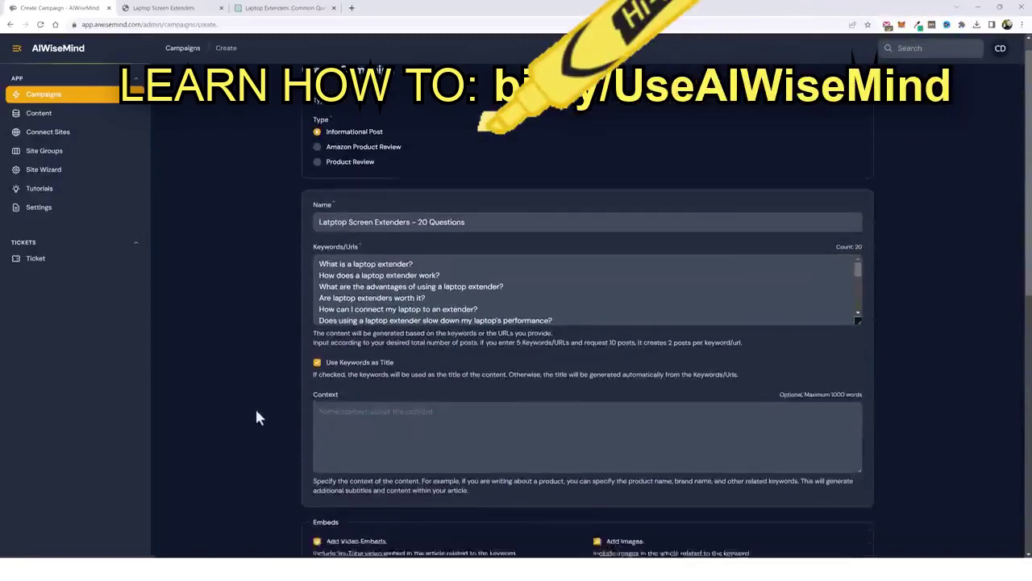
left_click_drag(833, 219, 850, 219)
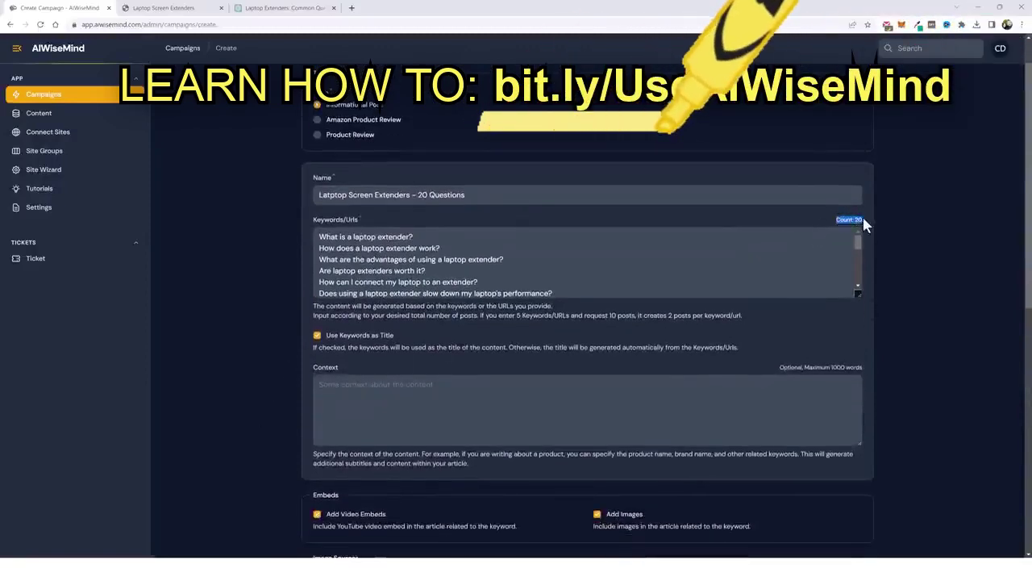
scroll(874, 357, "down", 8)
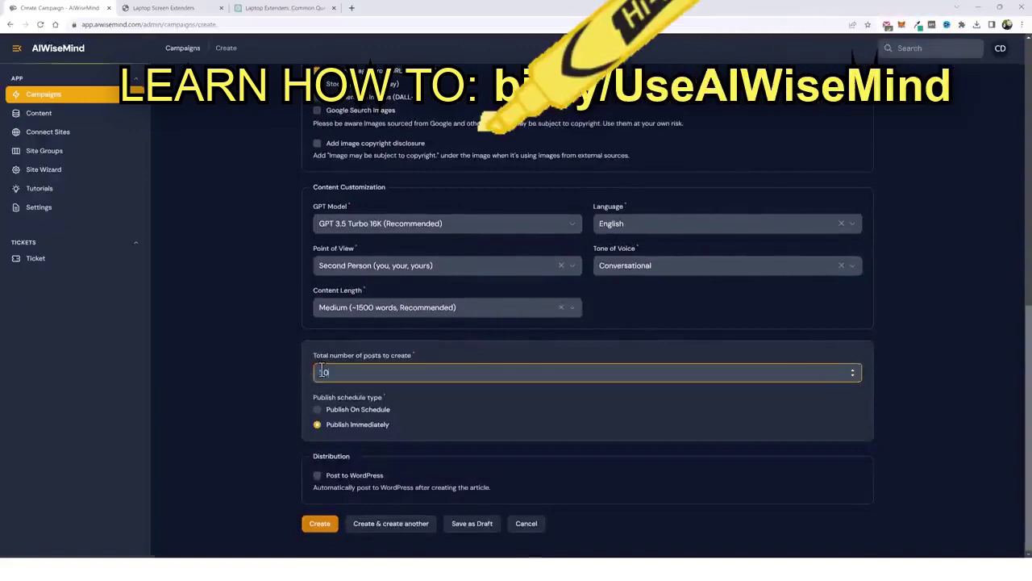
scroll(272, 367, "up", 8)
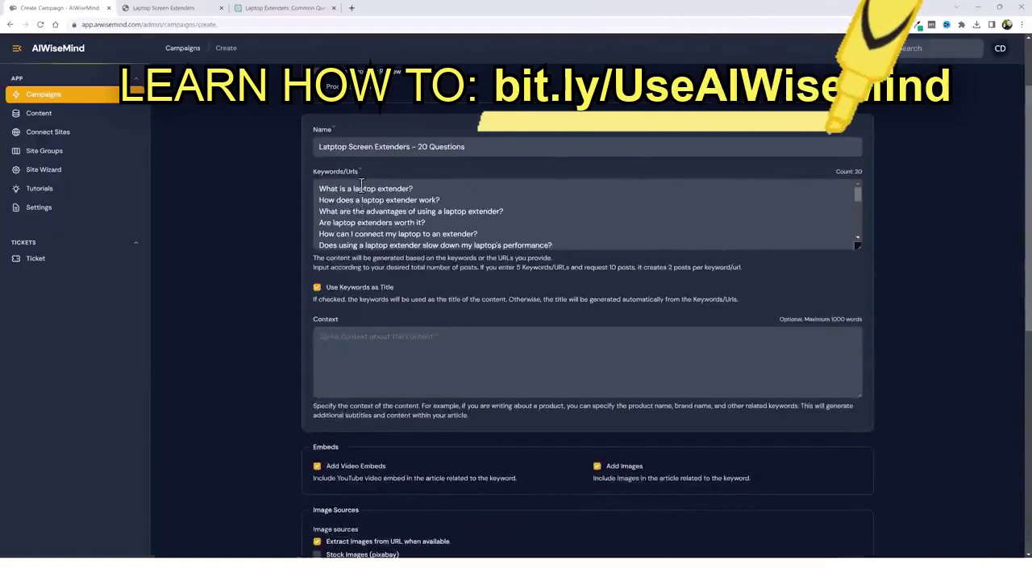
scroll(275, 427, "down", 8)
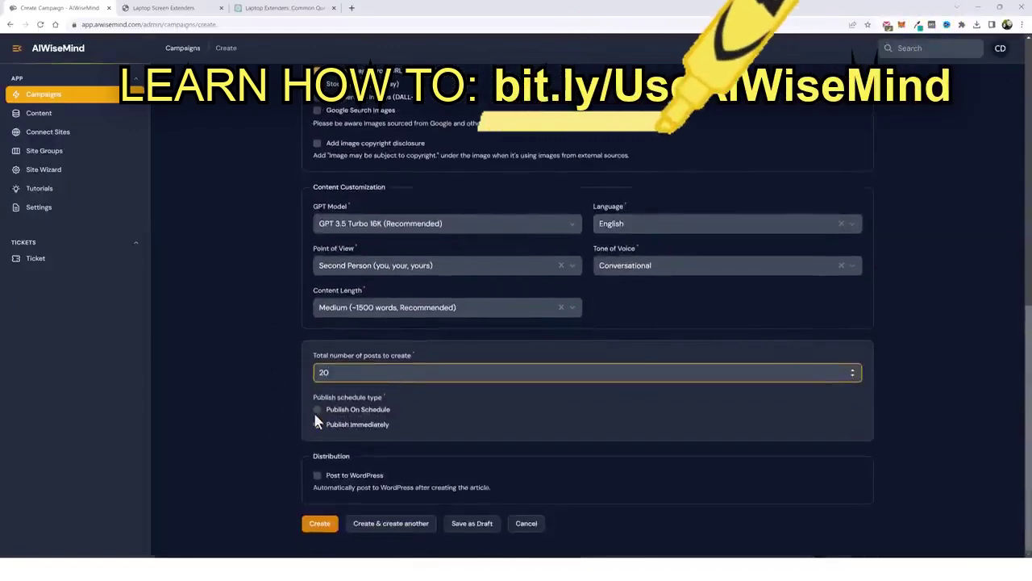
Step: Try scheduled publishing and look through its frequency options, then return to Publish Immediately
left_click(317, 410)
scroll(250, 443, "down", 2)
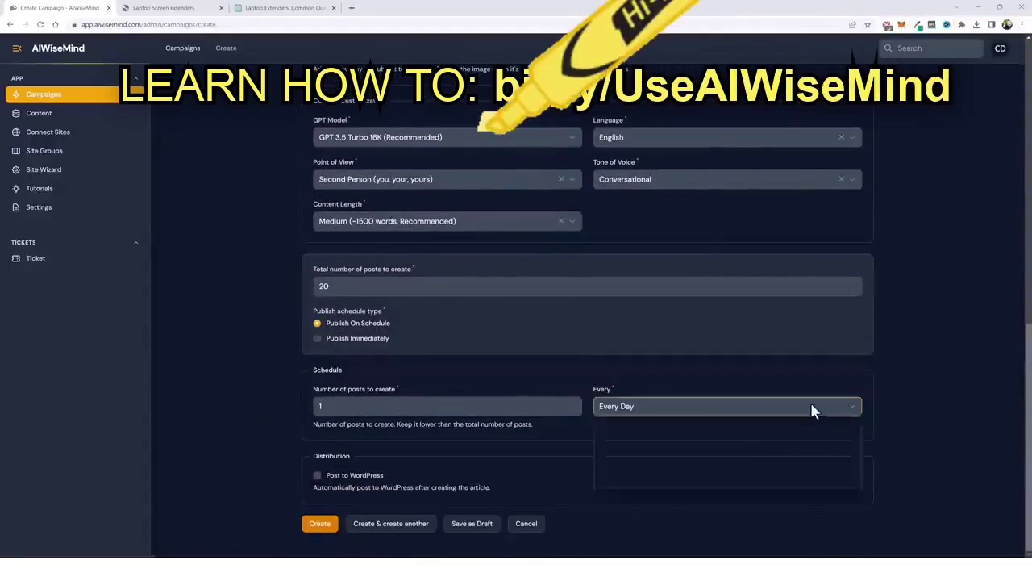
left_click(811, 406)
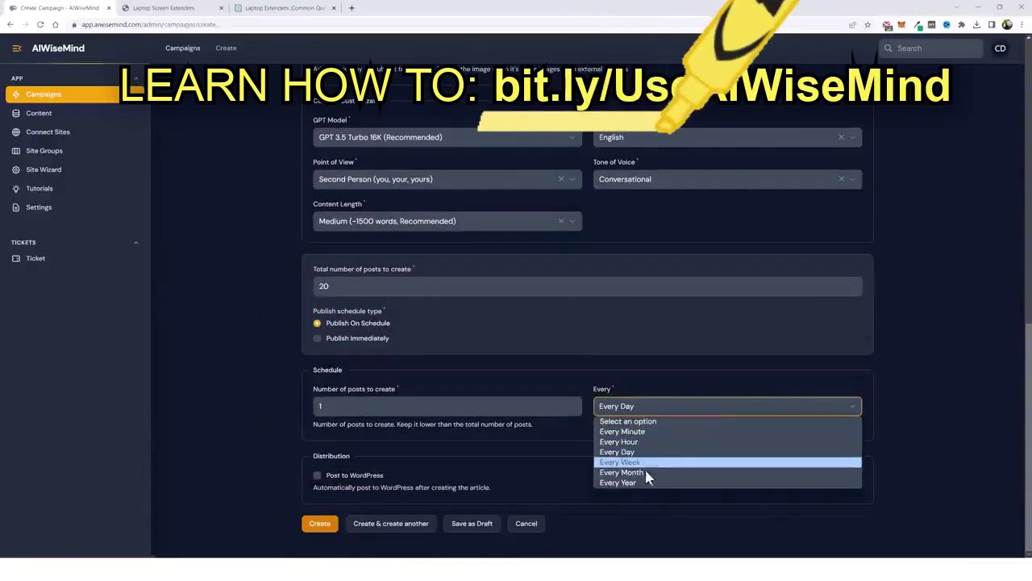
left_click(577, 385)
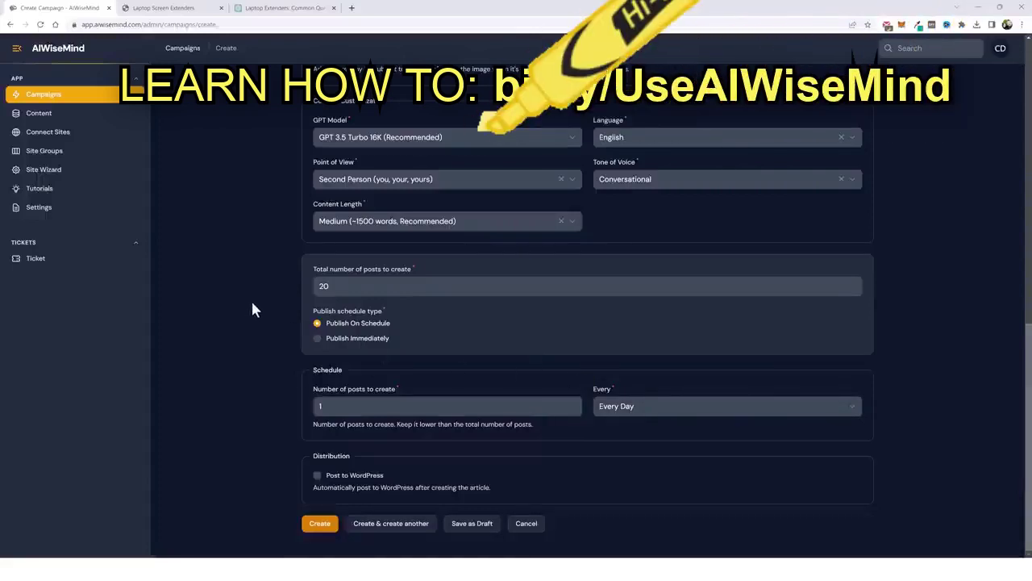
left_click(318, 338)
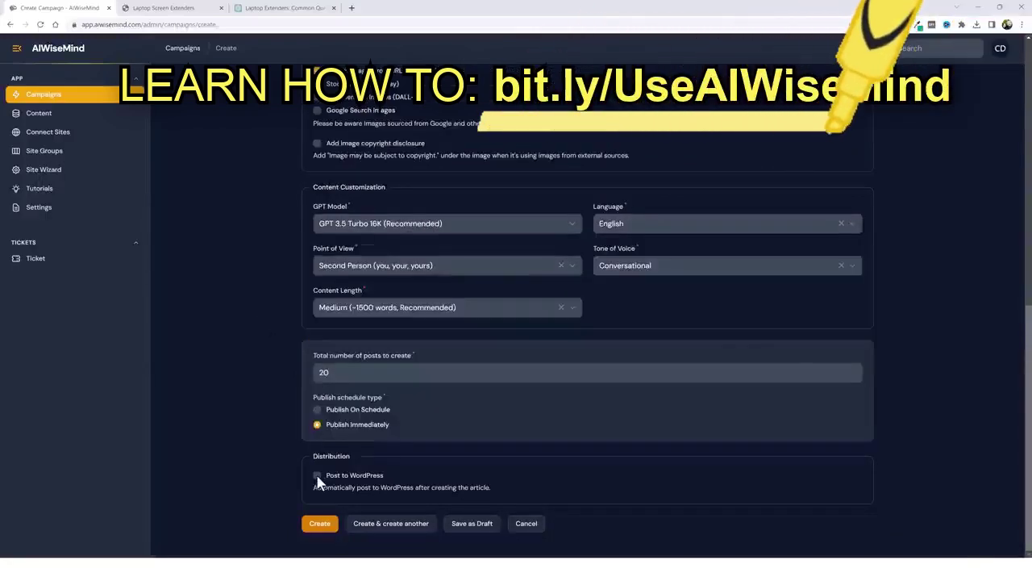
Step: Enable automatic posting to WordPress on the Laptop Screen Extenders site, keeping the post status as Publish
left_click(318, 478)
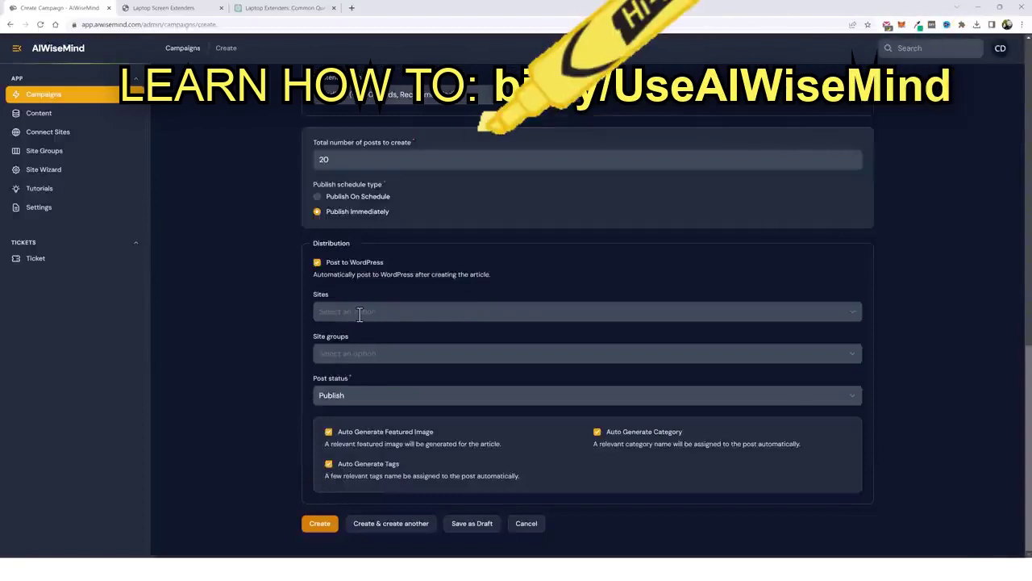
left_click(359, 313)
left_click(331, 329)
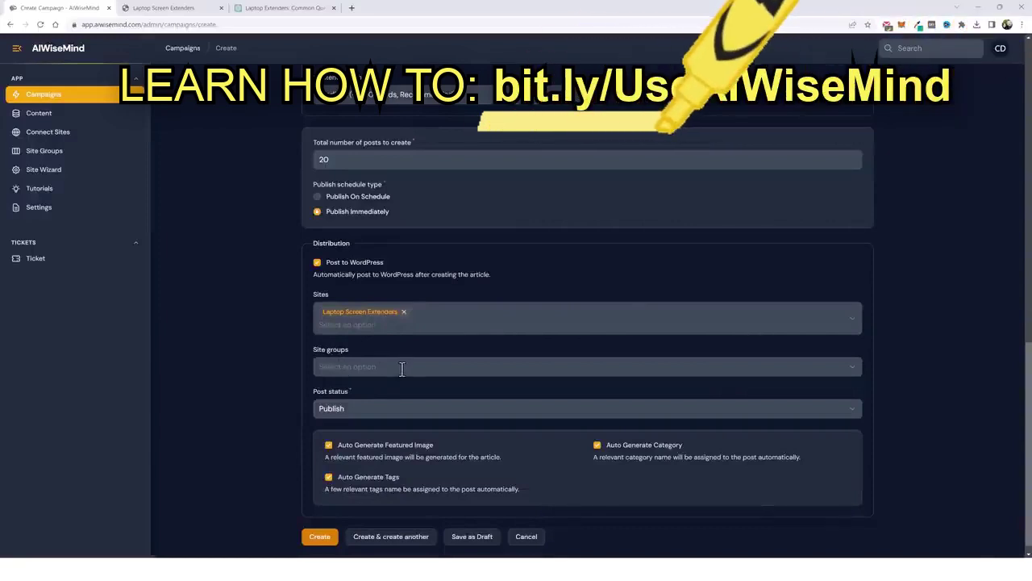
scroll(403, 369, "down", 1)
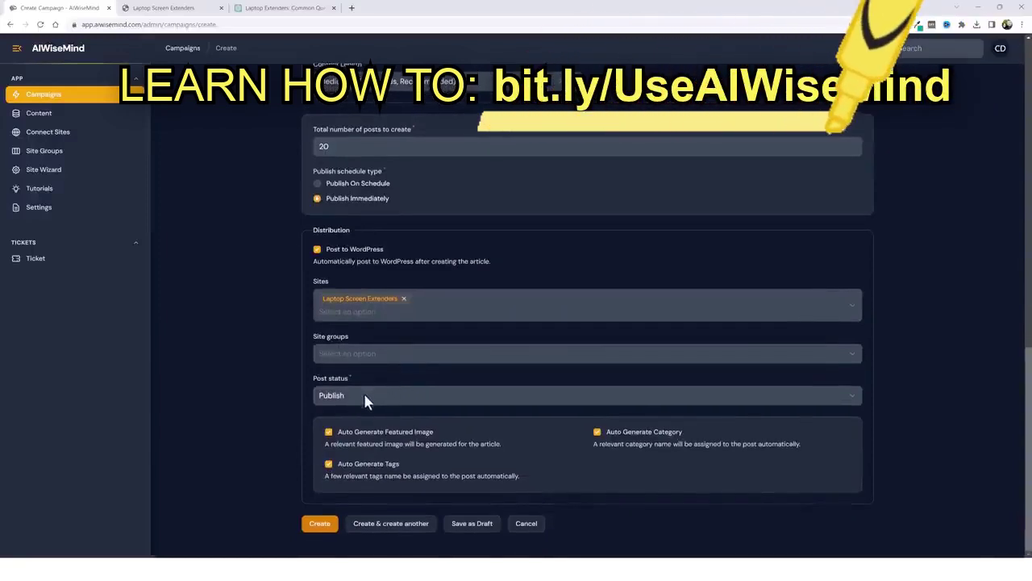
left_click(363, 395)
left_click(377, 394)
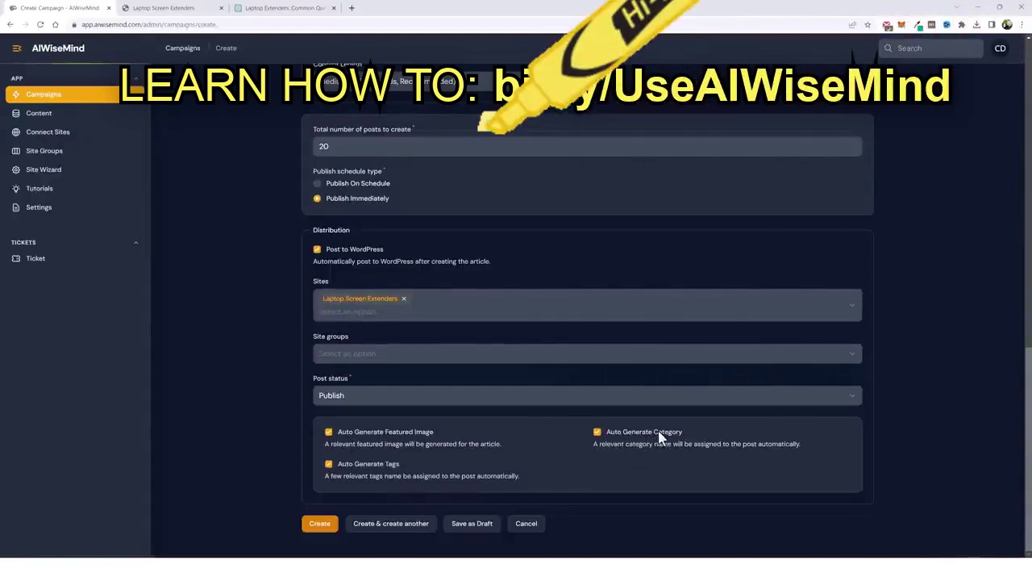
Step: Turn off automatic category generation, check the selectable categories, and save the campaign as a draft
left_click(597, 432)
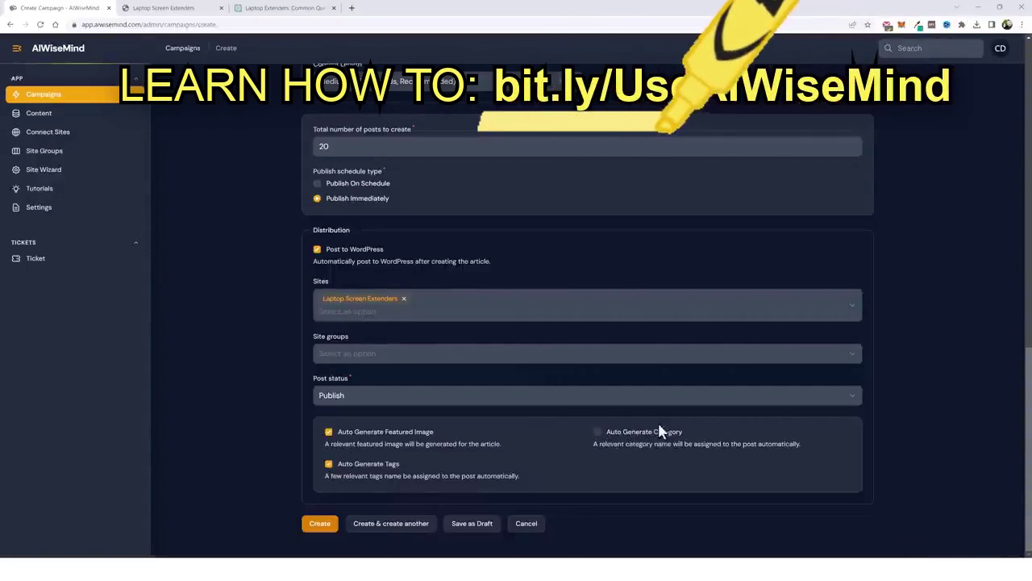
scroll(922, 361, "down", 1)
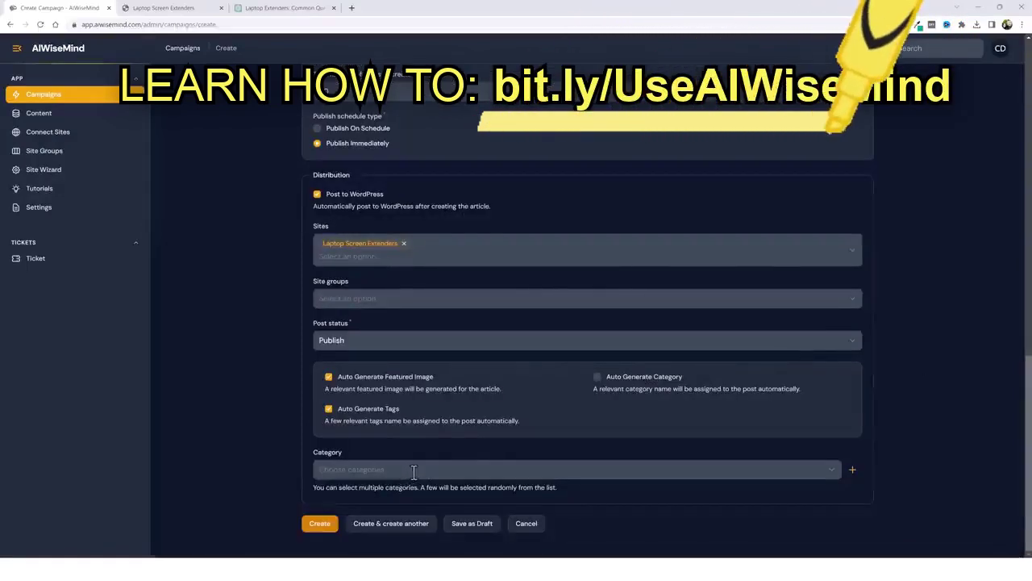
left_click(413, 469)
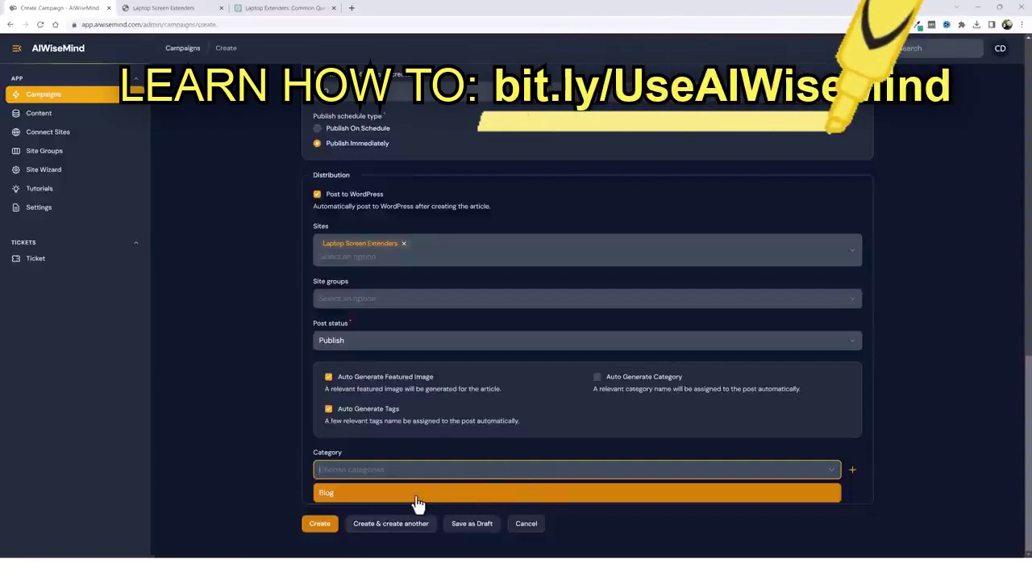
left_click(914, 383)
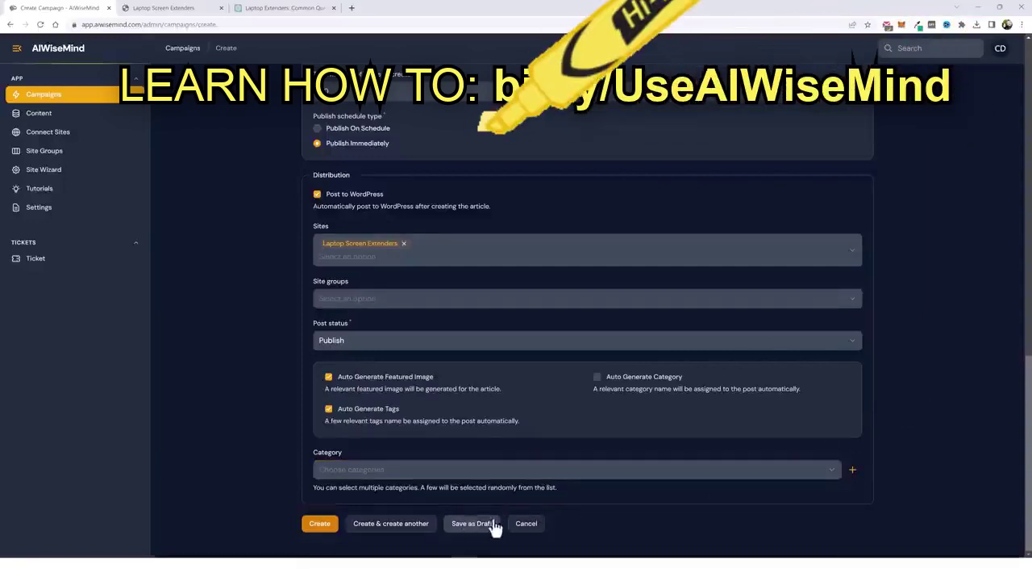
left_click(471, 535)
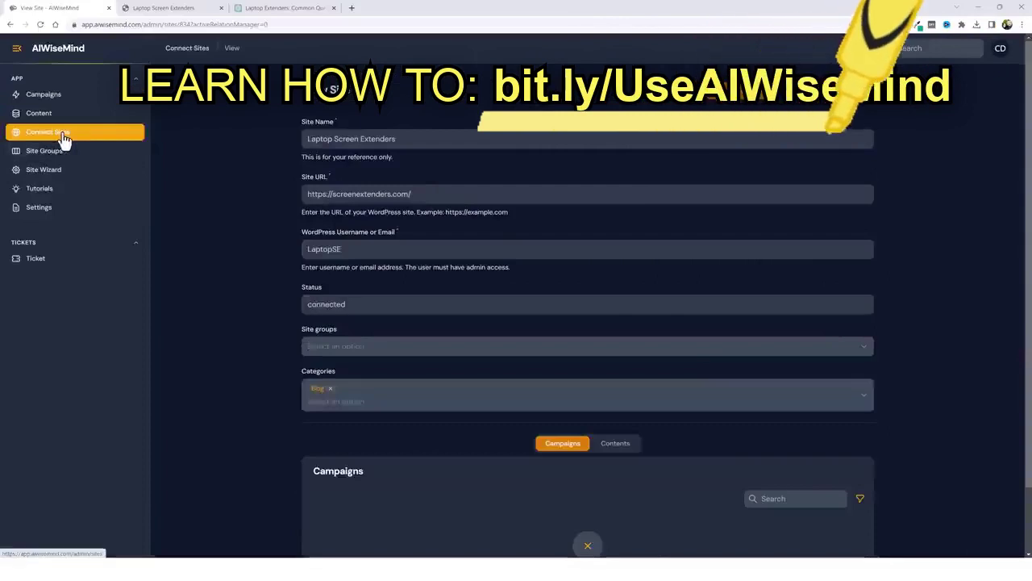
Step: Sync the categories of the connected Laptop Screen Extenders site and look through the category choices in the draft campaign
left_click_drag(413, 194, 305, 198)
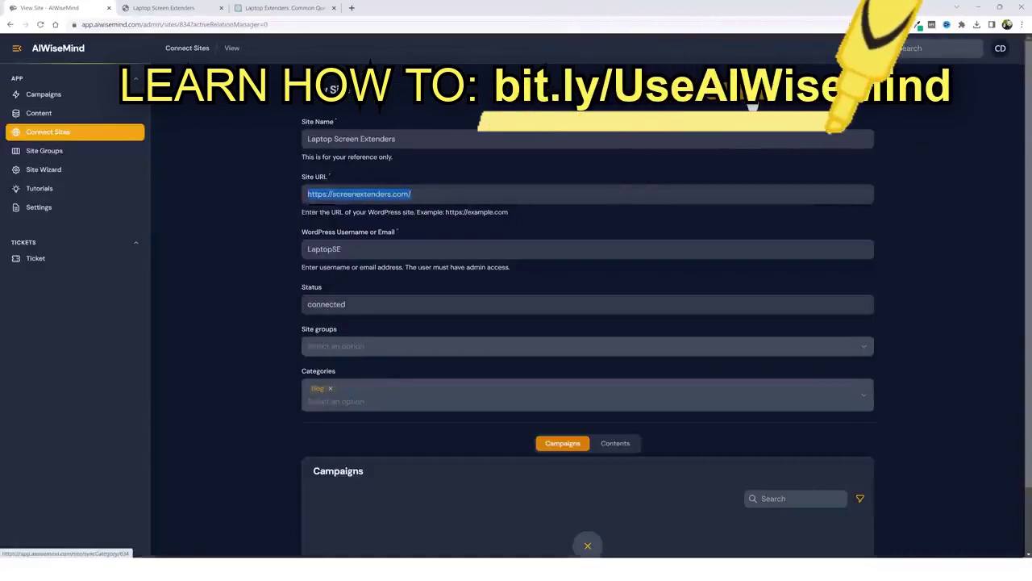
left_click(751, 105)
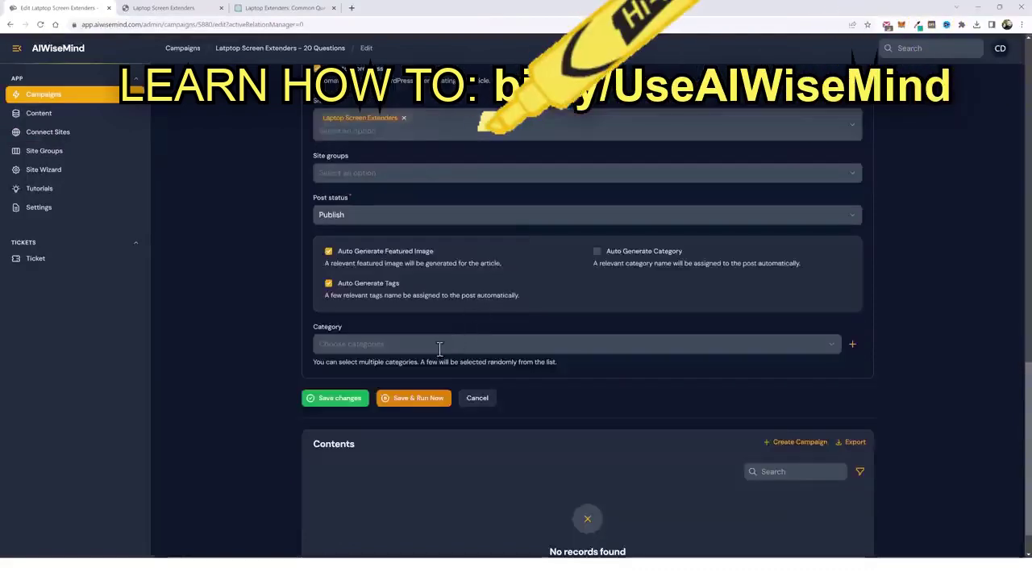
left_click(459, 343)
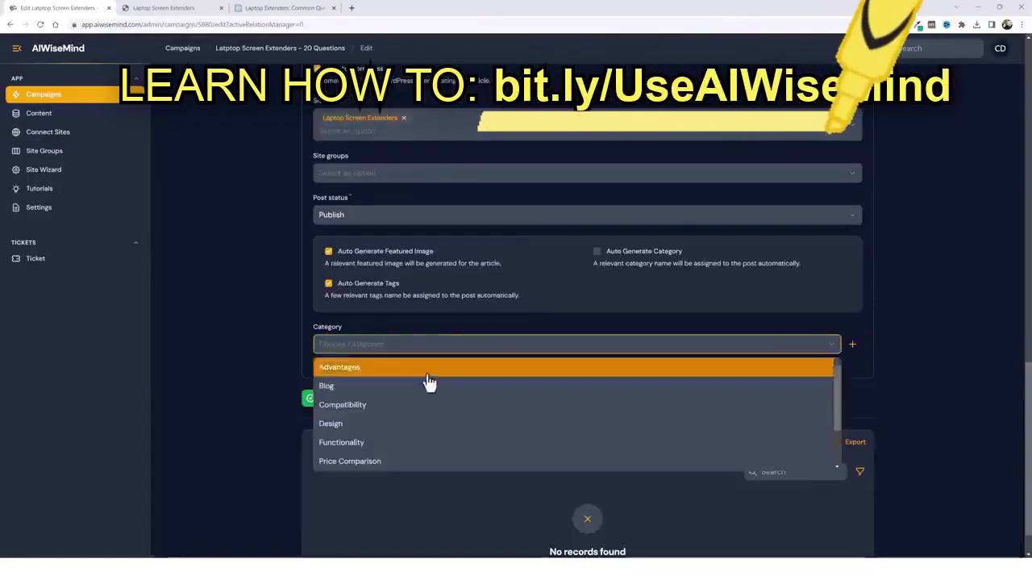
scroll(432, 395, "down", 2)
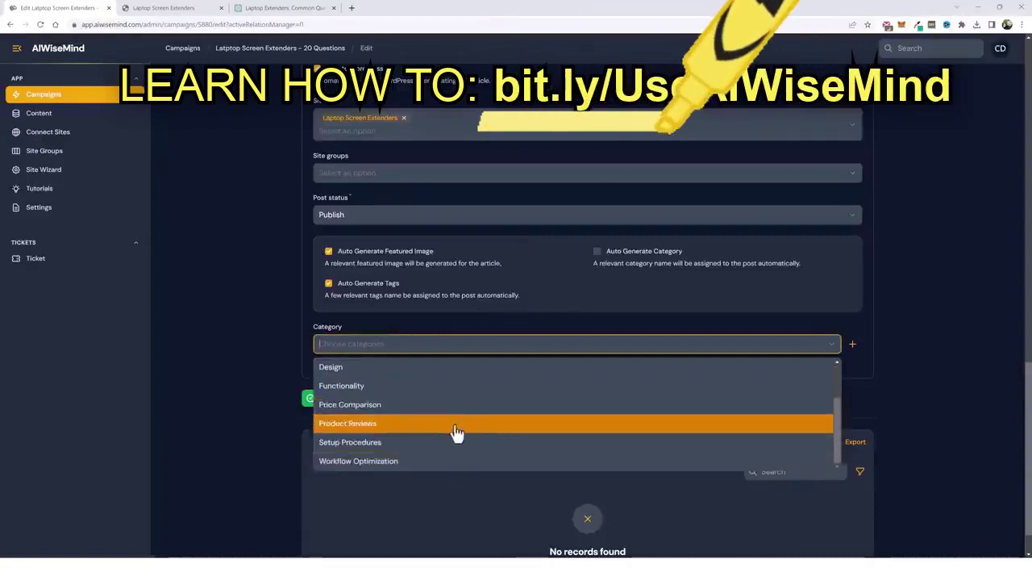
scroll(456, 431, "up", 2)
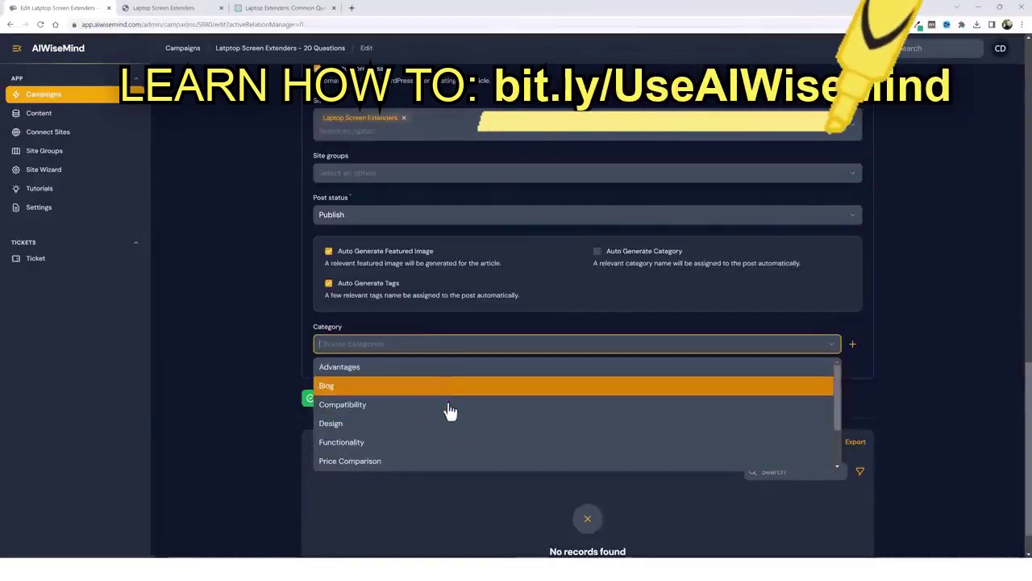
scroll(450, 412, "down", 2)
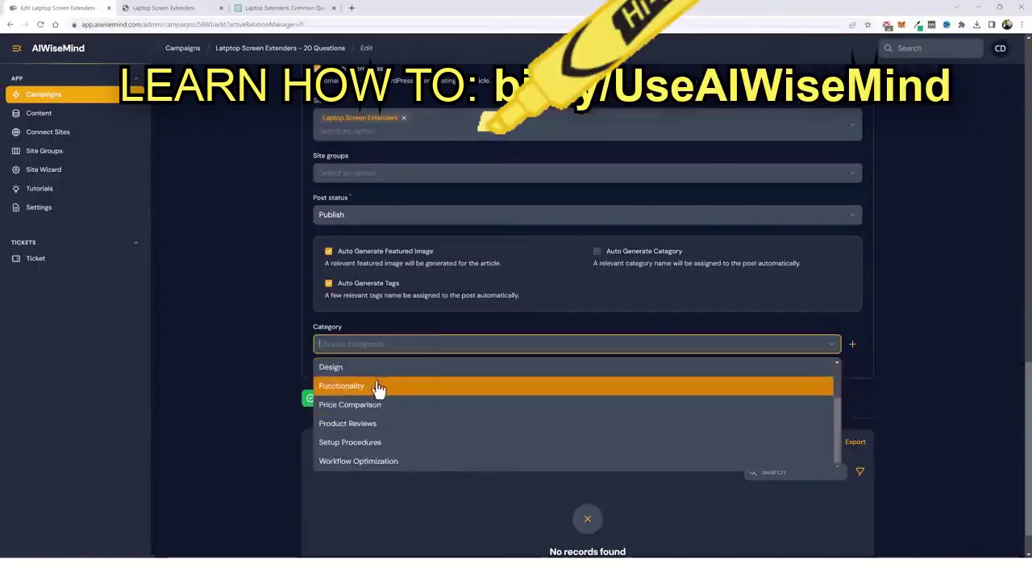
left_click(426, 334)
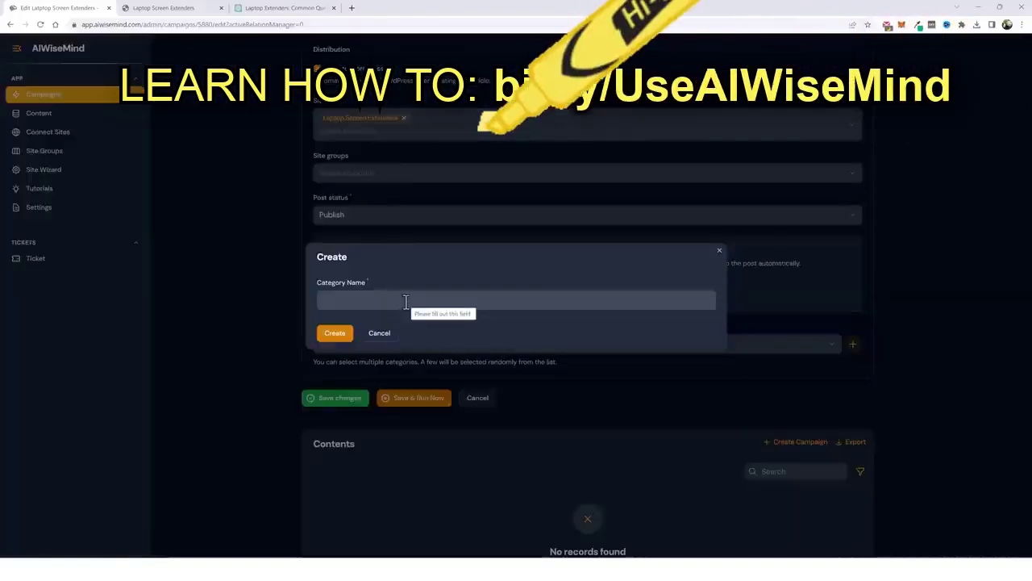
Step: Create a new category named Popular Questions for the campaign
left_click(406, 302)
type("Popular Questions")
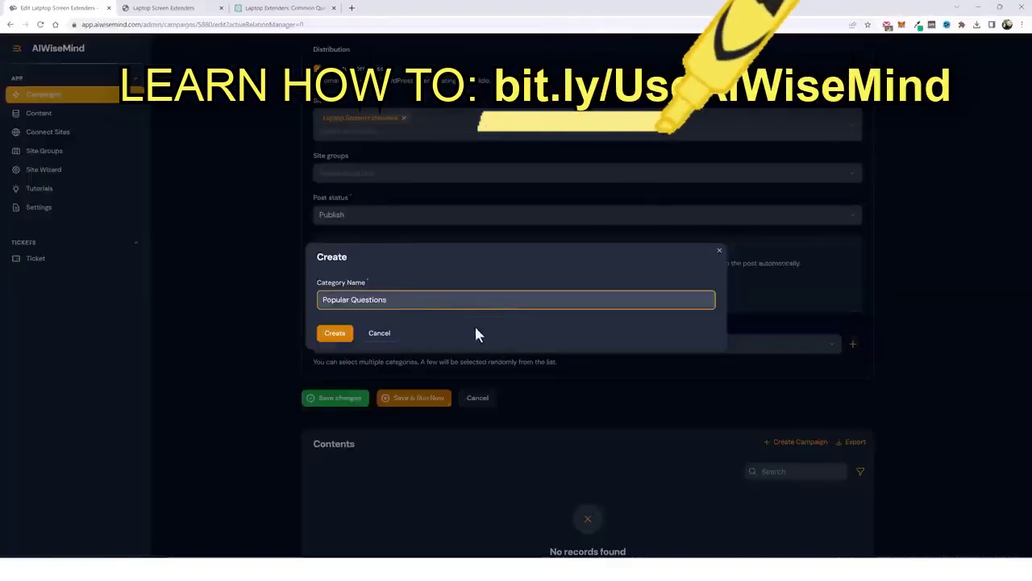
left_click(335, 333)
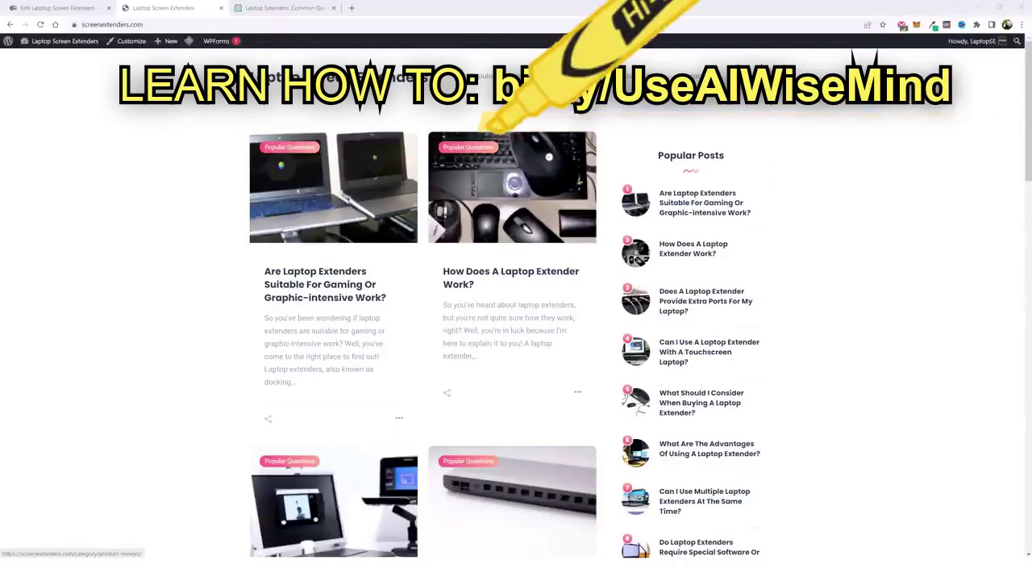
Step: Open the published site's About Us, Terms Of Use, Disclosure, Privacy Policy and Contact Us pages in separate tabs and view About Us
mouse_move(639, 77)
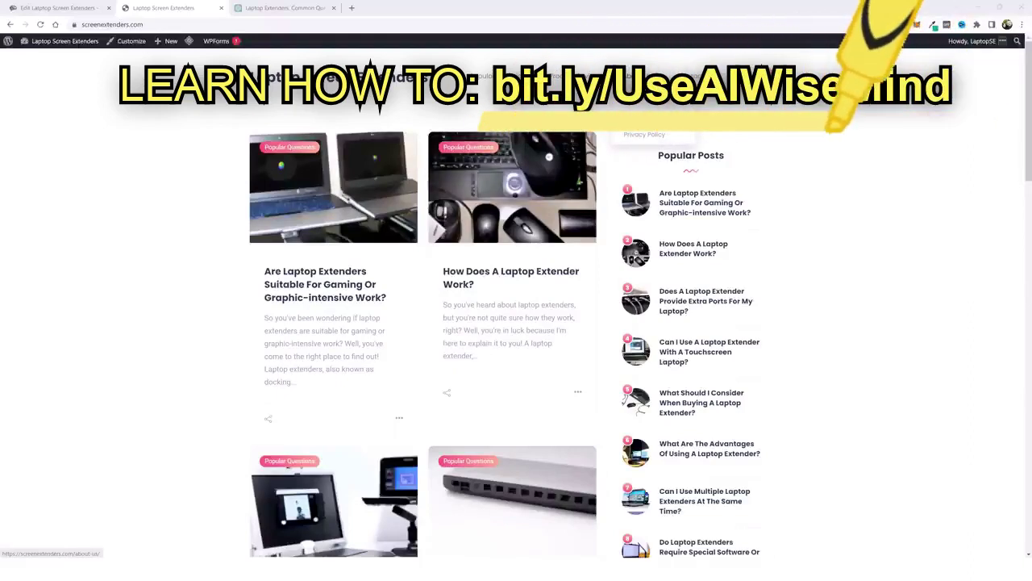
middle_click(639, 77)
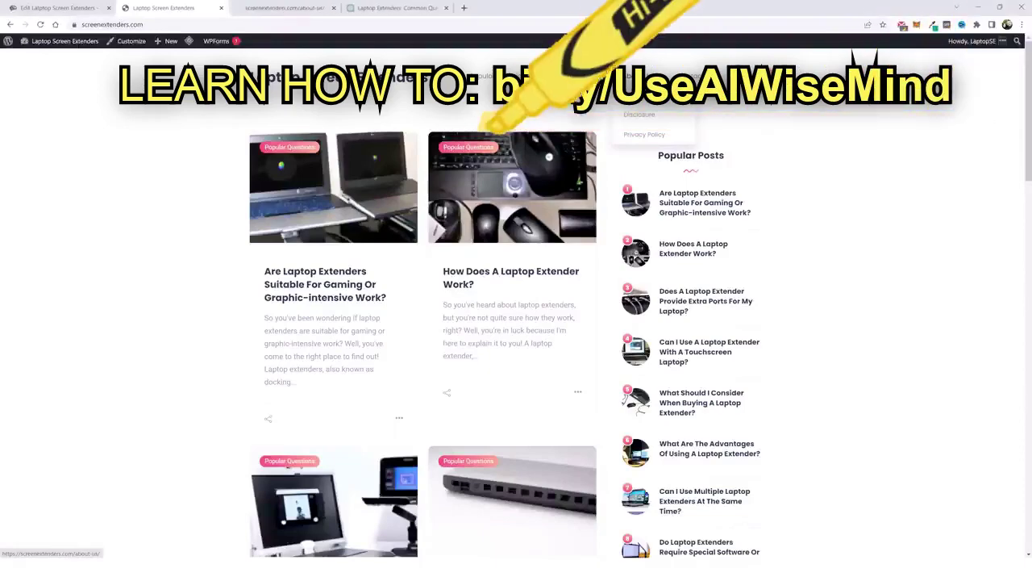
middle_click(642, 128)
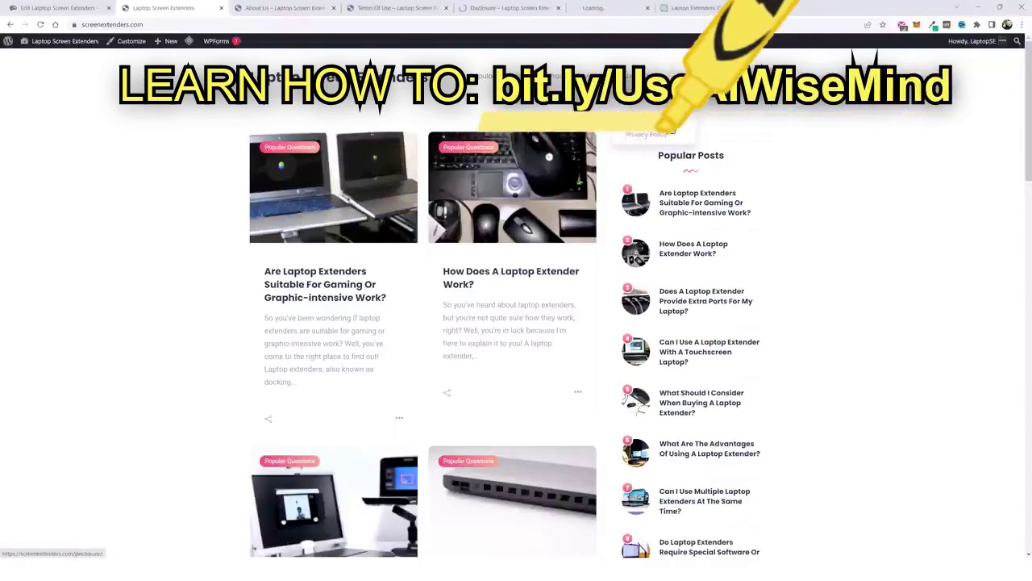
middle_click(695, 77)
key("ctrl+Tab")
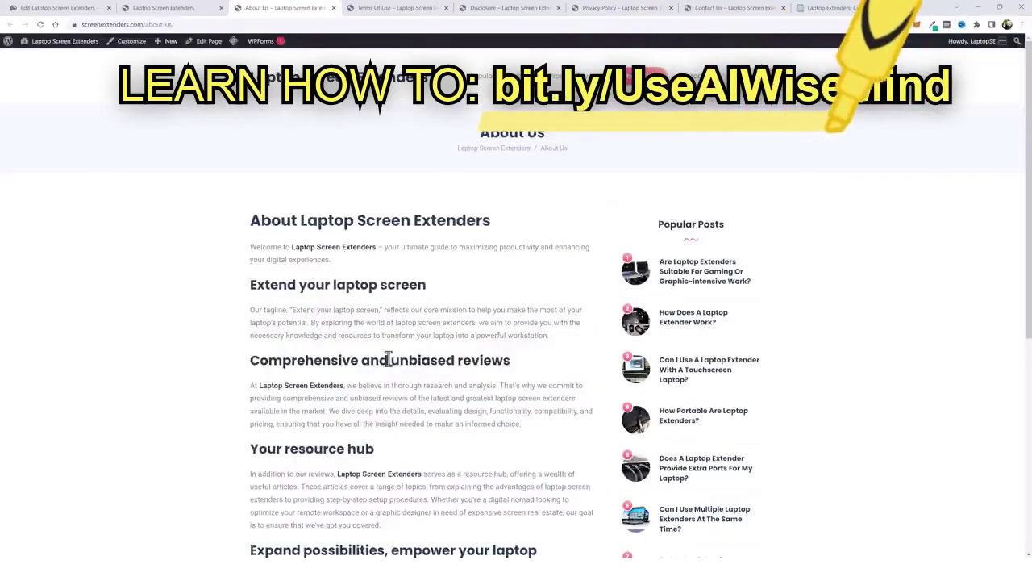
Step: Read through the site's About Us and Terms Of Use pages
scroll(392, 363, "down", 2)
scroll(345, 212, "up", 1)
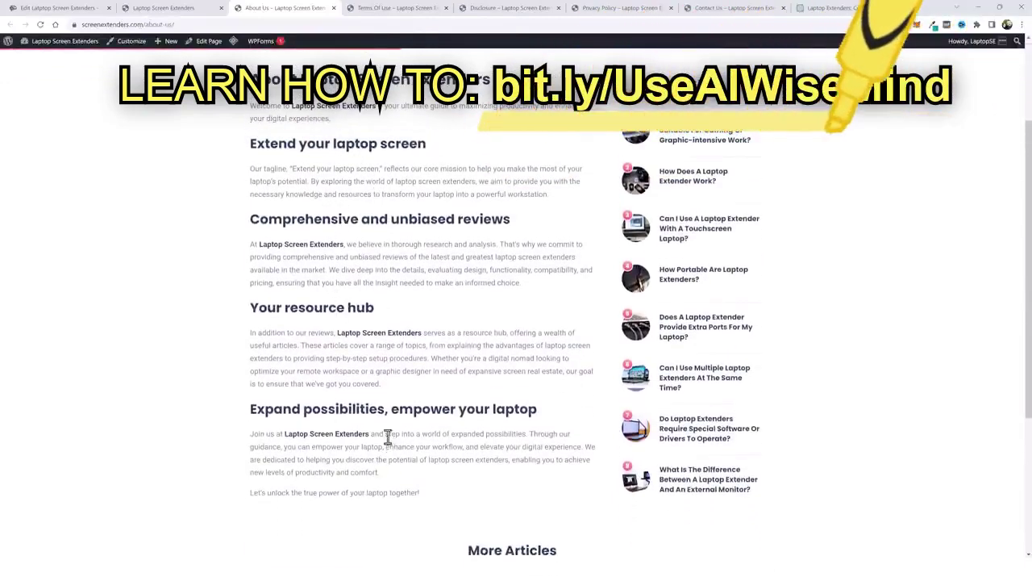
key("ctrl+Tab")
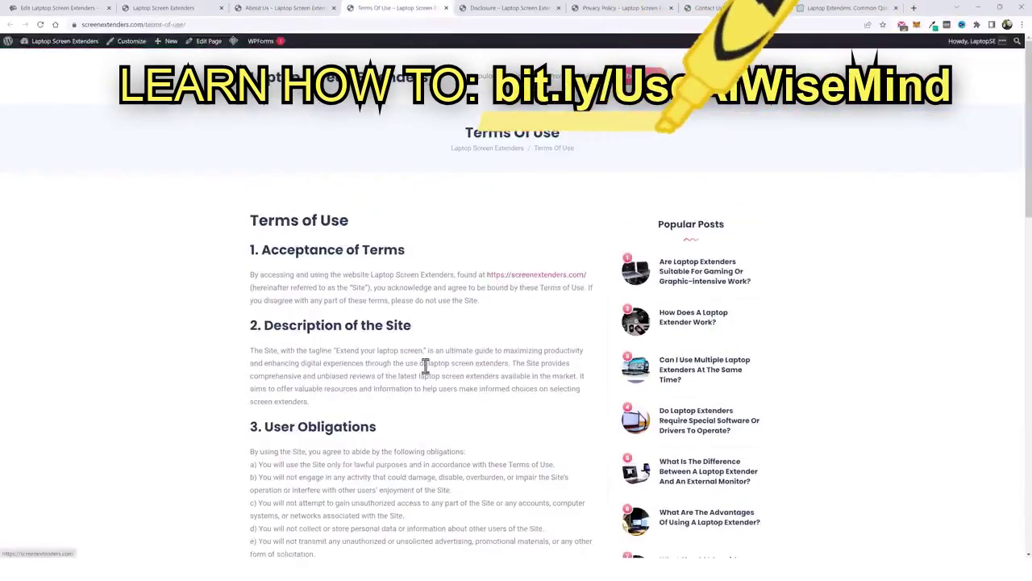
scroll(425, 367, "down", 10)
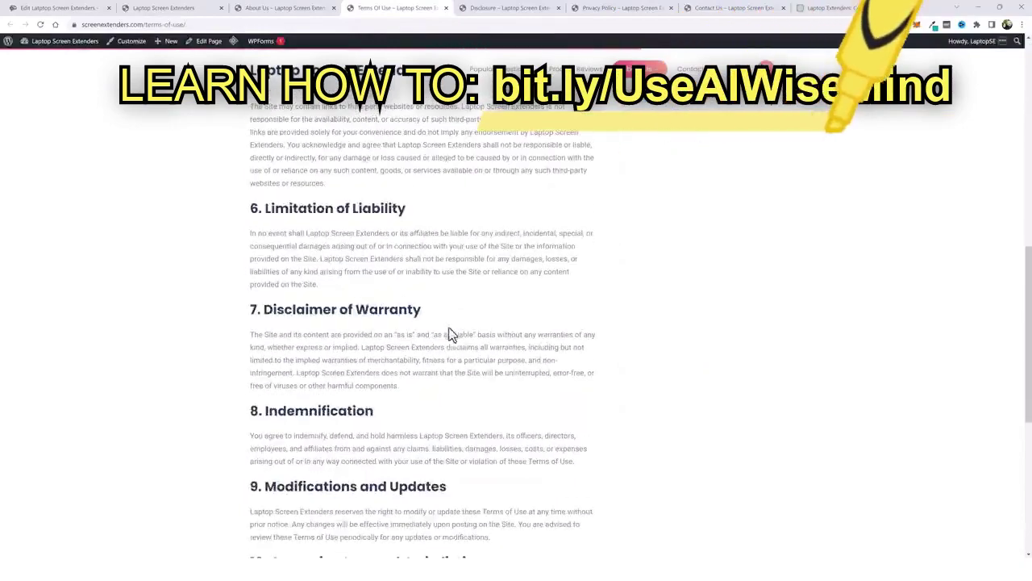
scroll(452, 334, "down", 5)
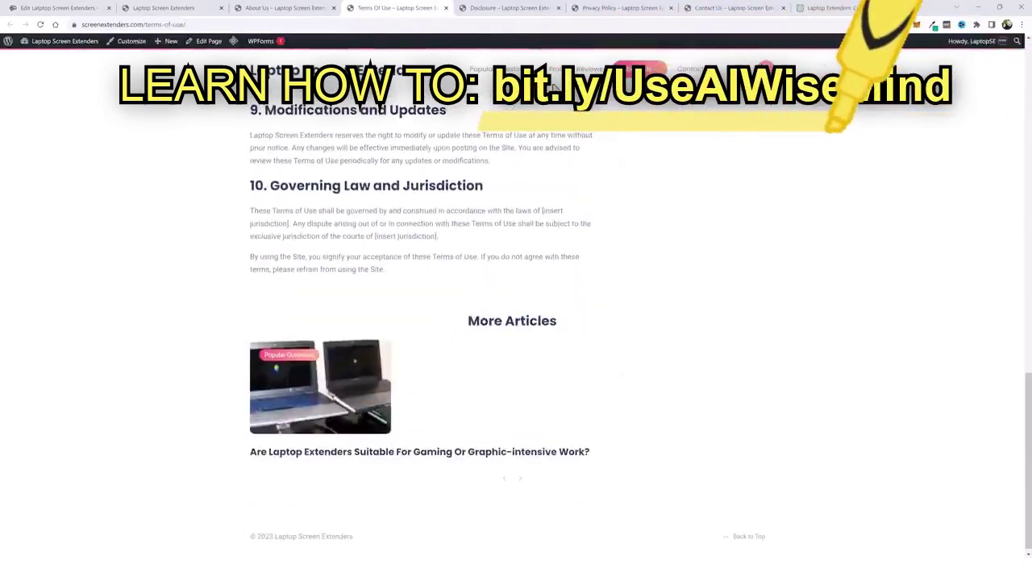
Step: Look over the site's Disclosure, Privacy Policy and Contact Us pages
left_click(508, 10)
scroll(387, 337, "down", 3)
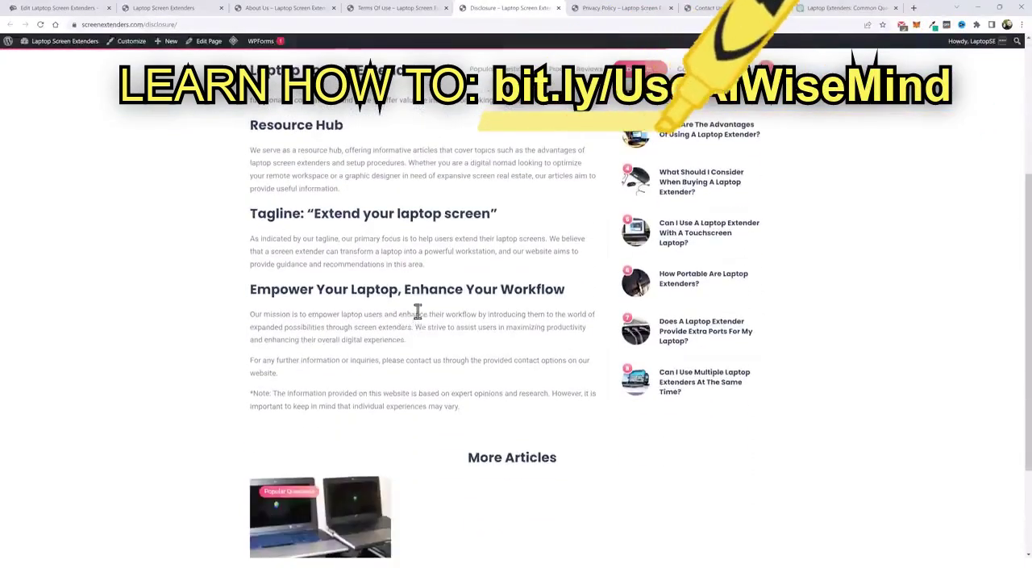
left_click(613, 10)
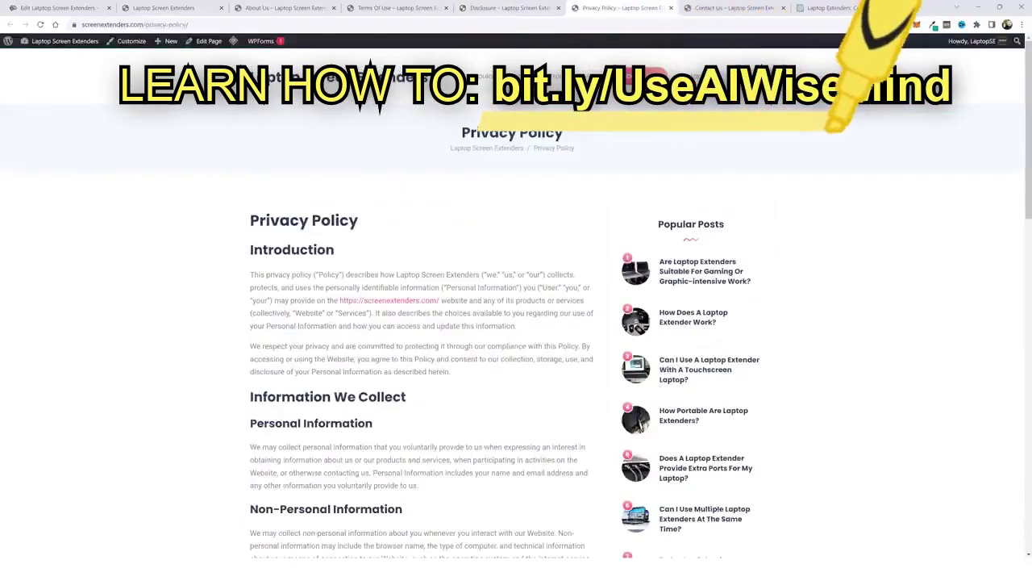
key("ctrl+Tab")
scroll(341, 378, "down", 3)
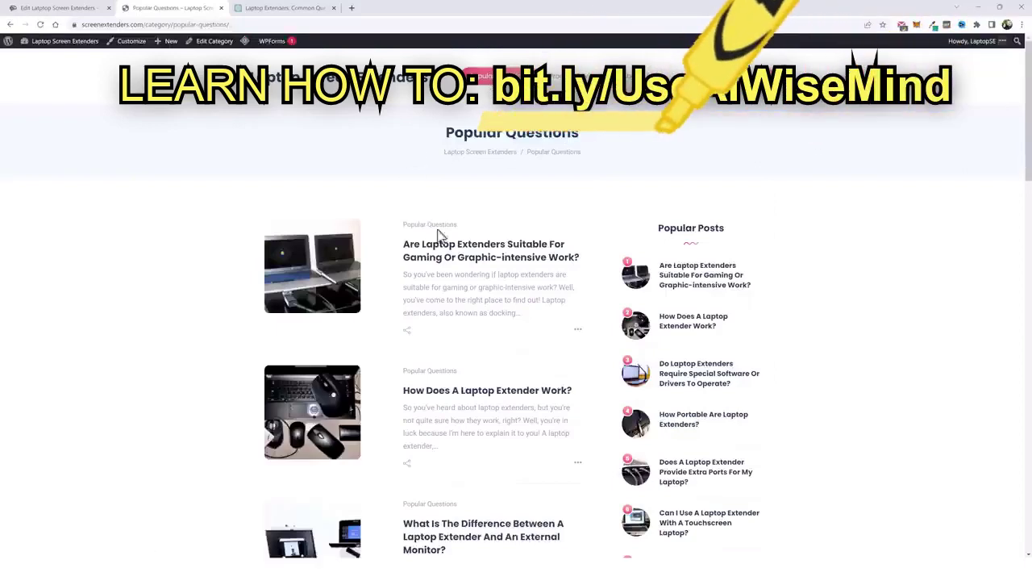
Step: Read the Popular Questions post on how a laptop extender differs from an external monitor, and open the Product Reviews category
scroll(476, 335, "down", 2)
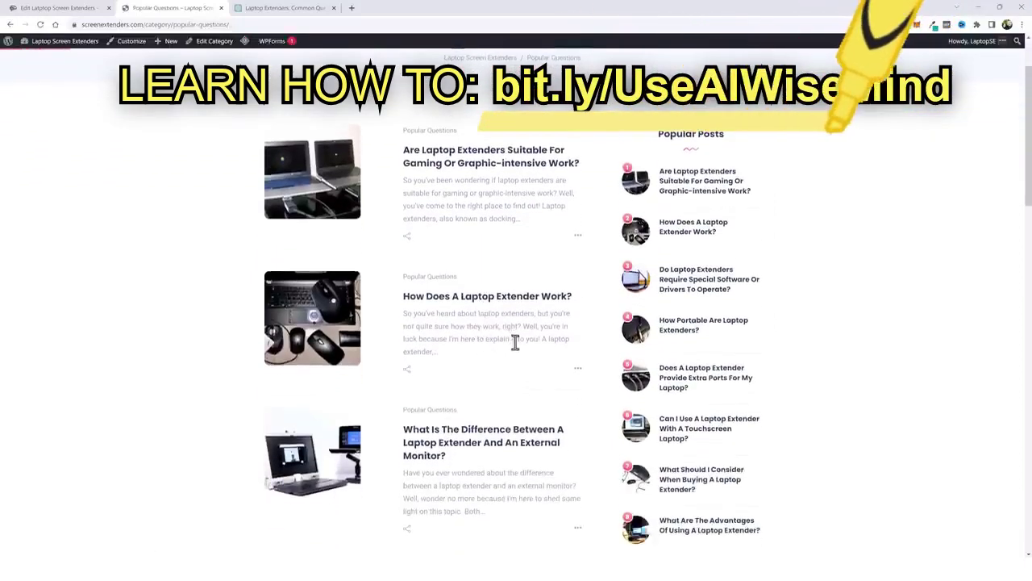
left_click(486, 440)
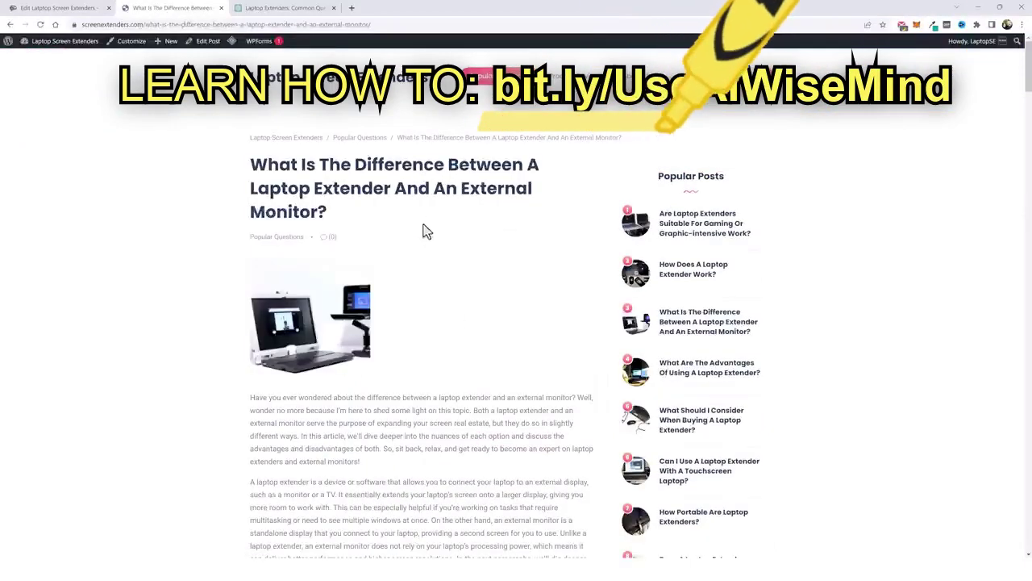
scroll(500, 268, "down", 5)
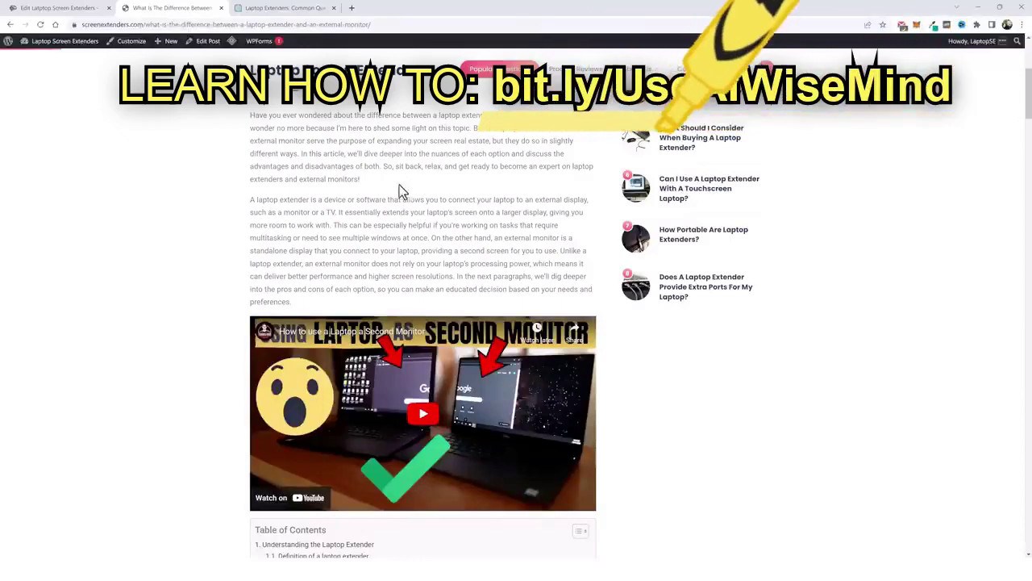
scroll(387, 209, "down", 2)
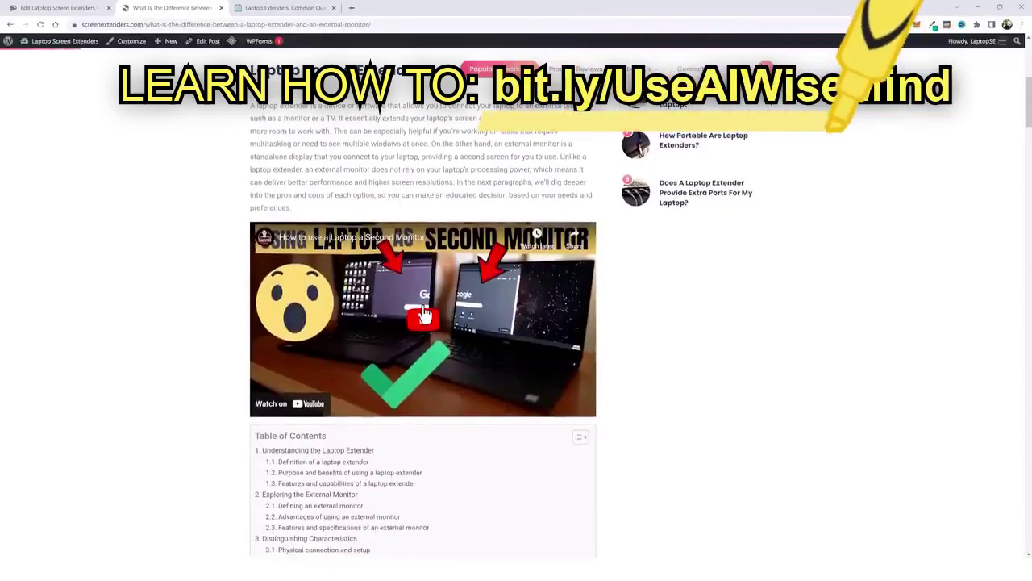
scroll(221, 307, "down", 8)
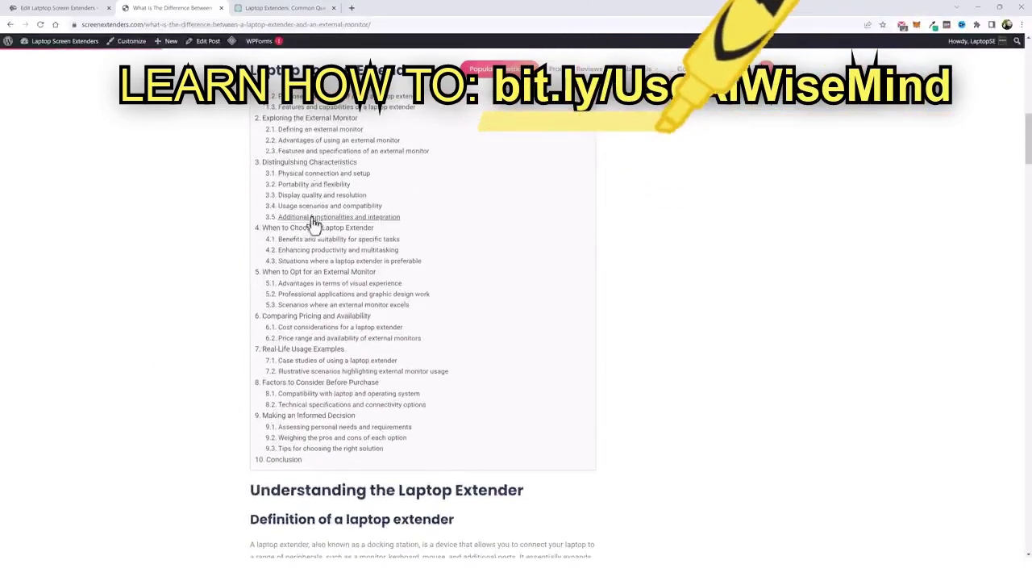
scroll(320, 268, "up", 1)
scroll(323, 355, "down", 5)
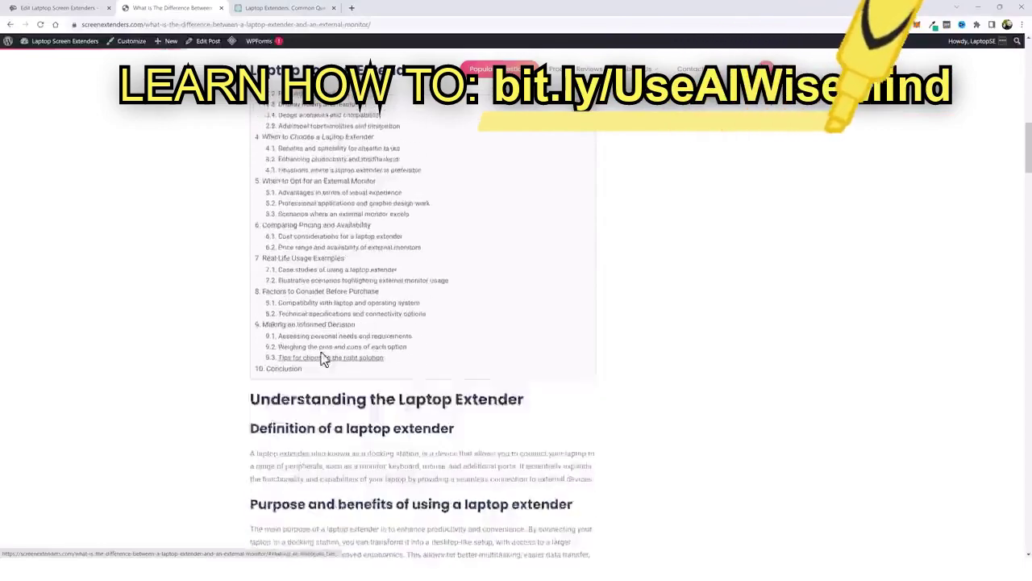
scroll(350, 362, "down", 3)
scroll(352, 362, "down", 10)
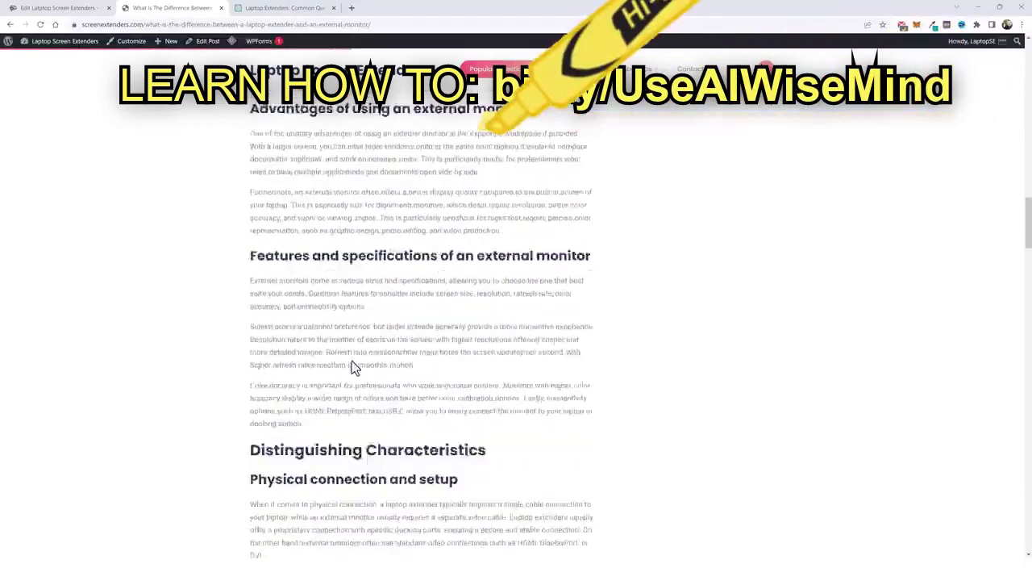
scroll(352, 361, "down", 10)
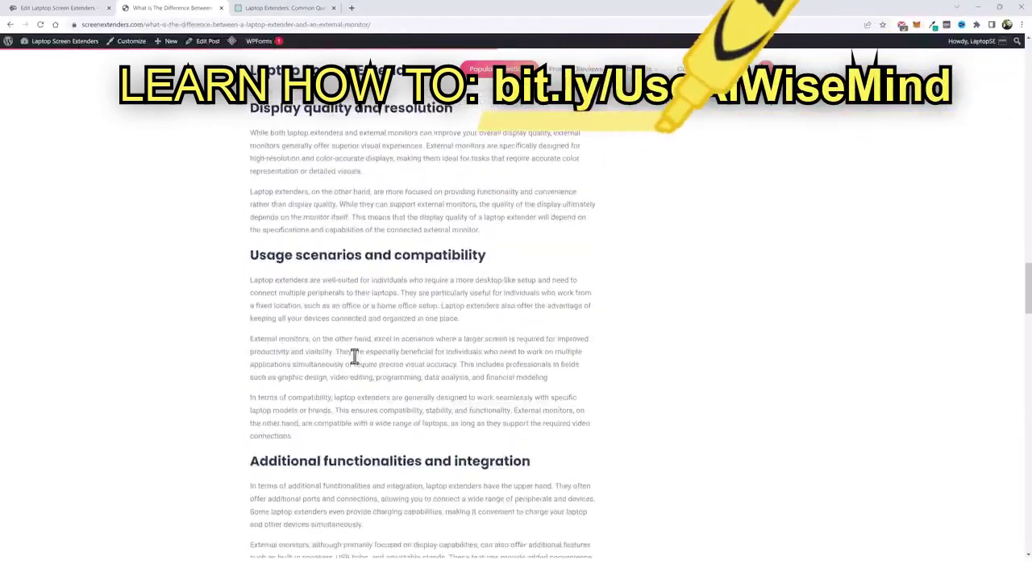
scroll(370, 351, "down", 7)
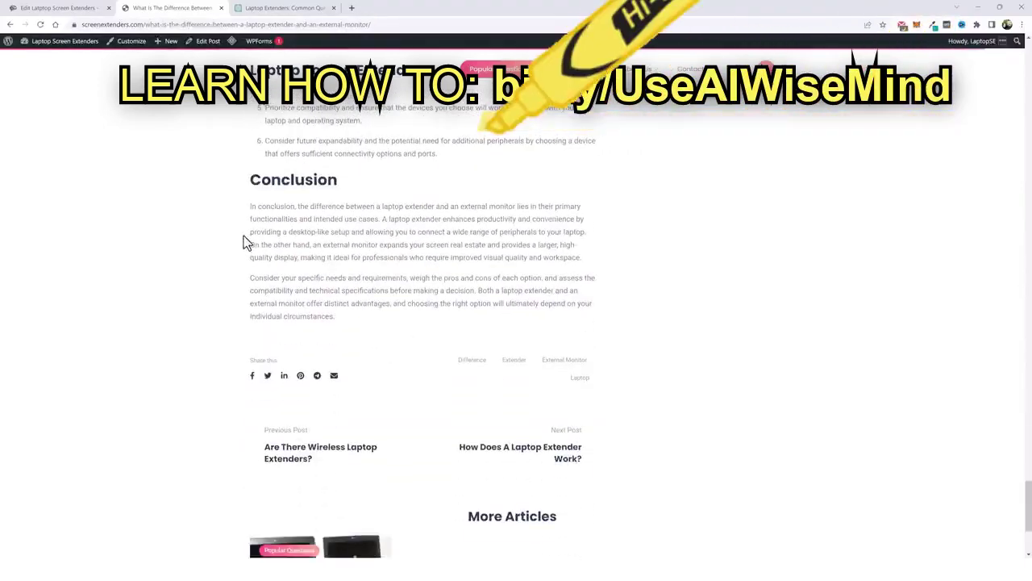
left_click(574, 72)
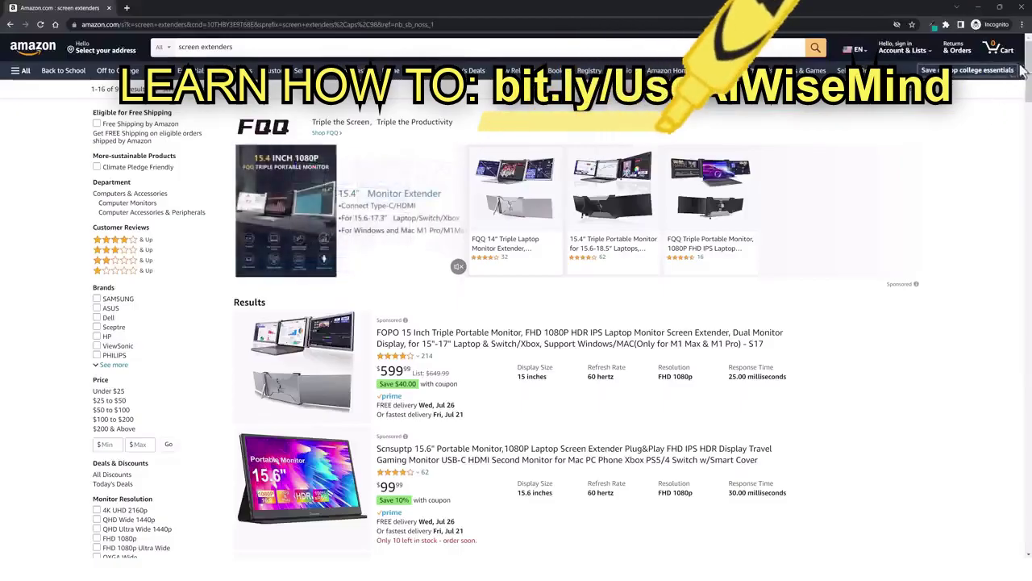
Step: Look through the Amazon results for screen extenders and copy the search address only up to "screen+extenders"
left_click_drag(1028, 66, 1012, 427)
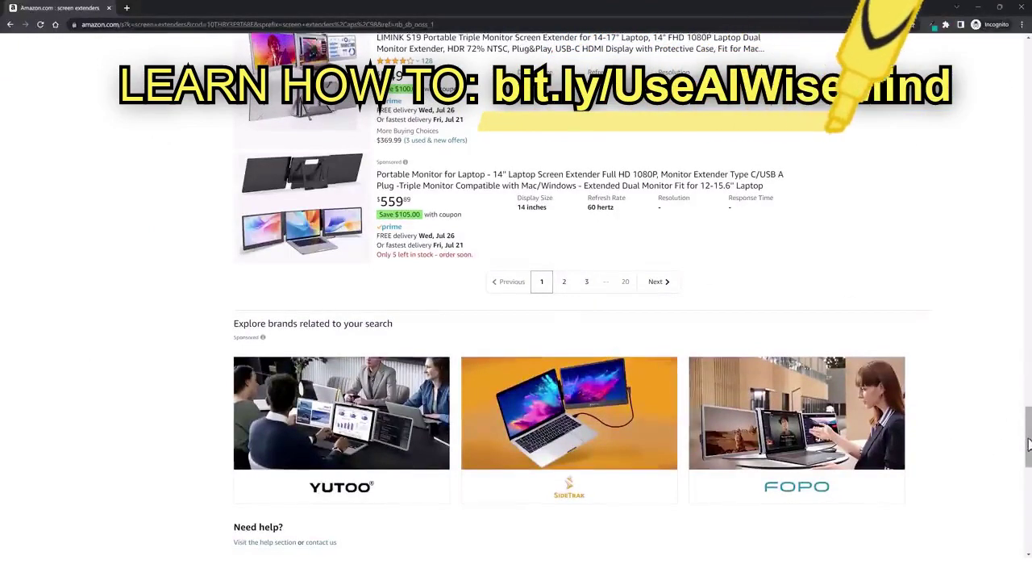
scroll(641, 226, "up", 4)
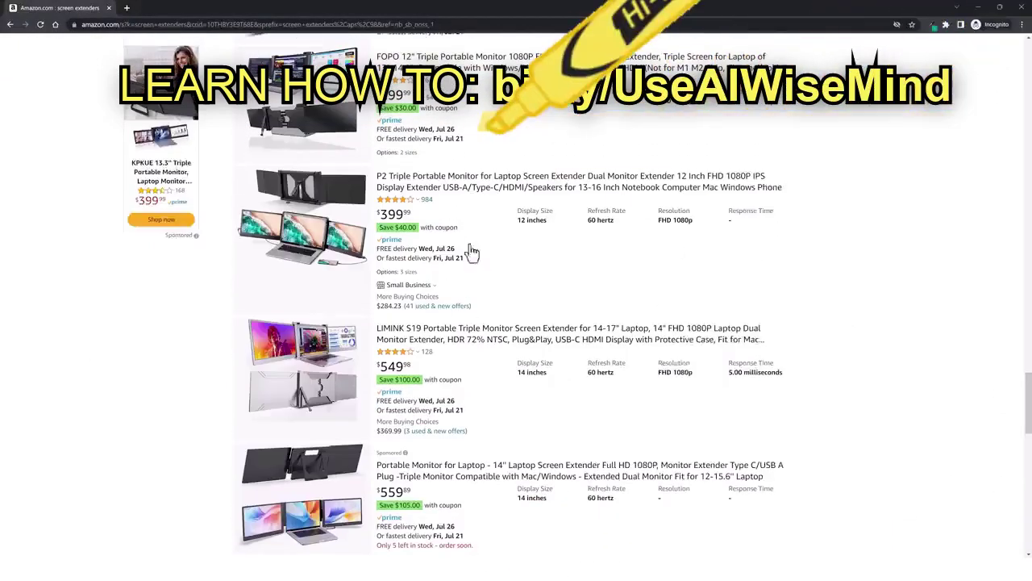
left_click_drag(1028, 417, 1000, 82)
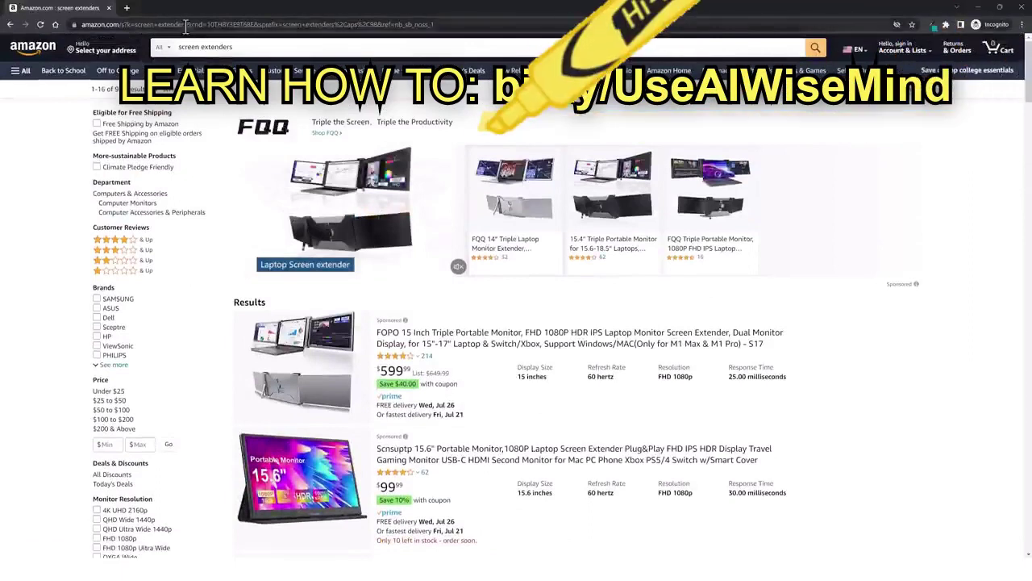
left_click_drag(187, 26, 128, 29)
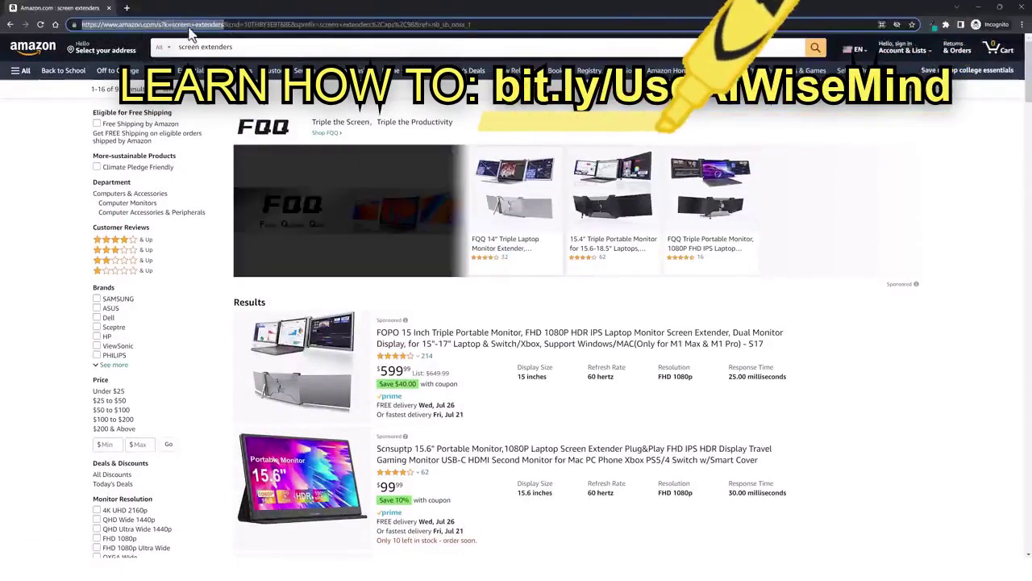
right_click(194, 33)
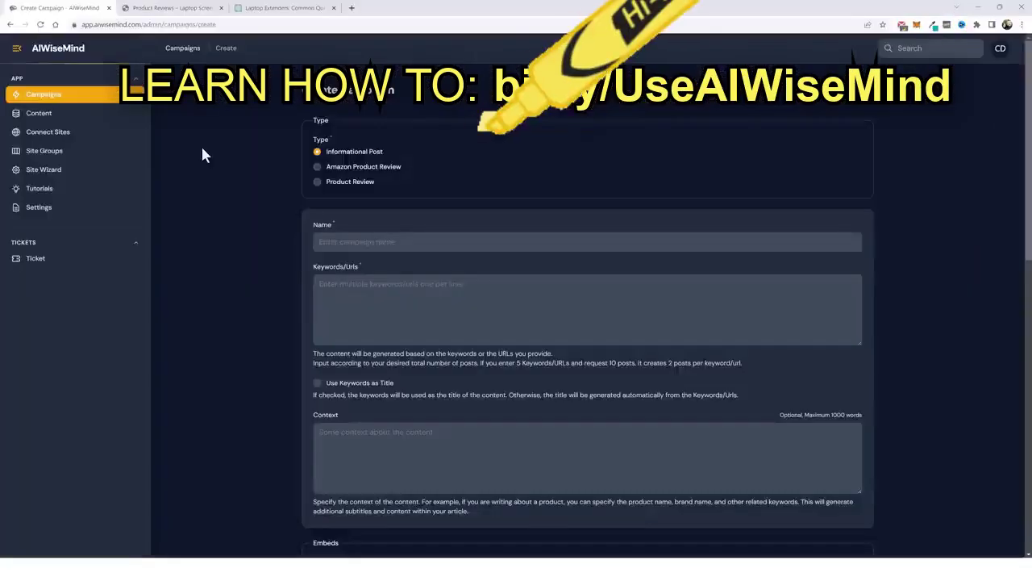
left_click(316, 167)
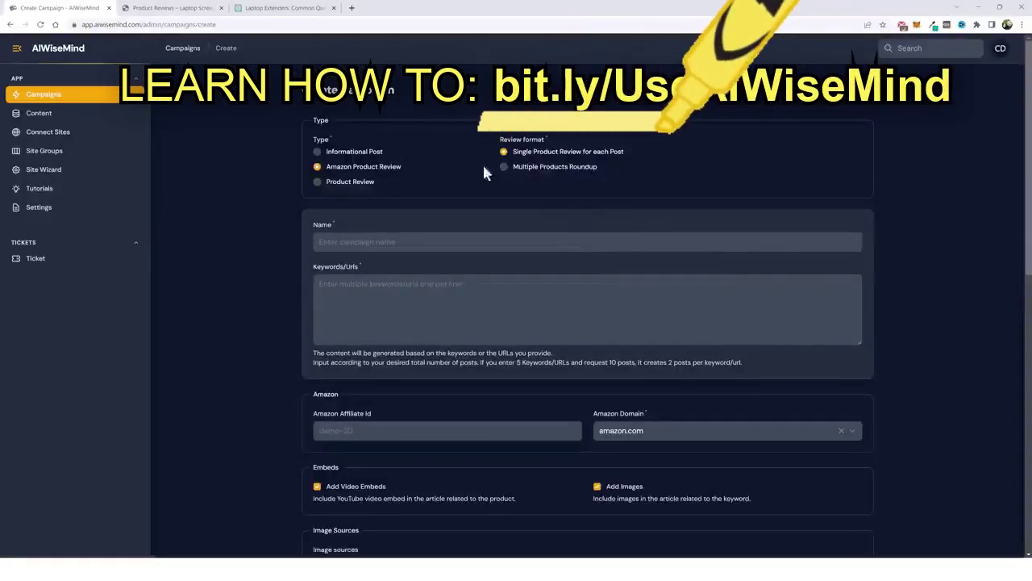
left_click(352, 293)
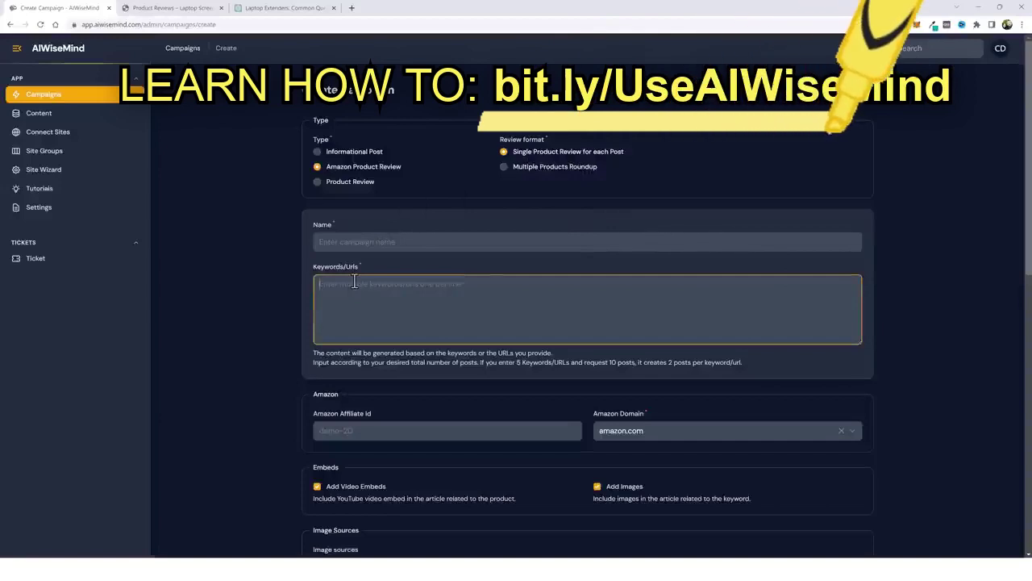
type("https://www.amazon.com/s?k=screen+extenders")
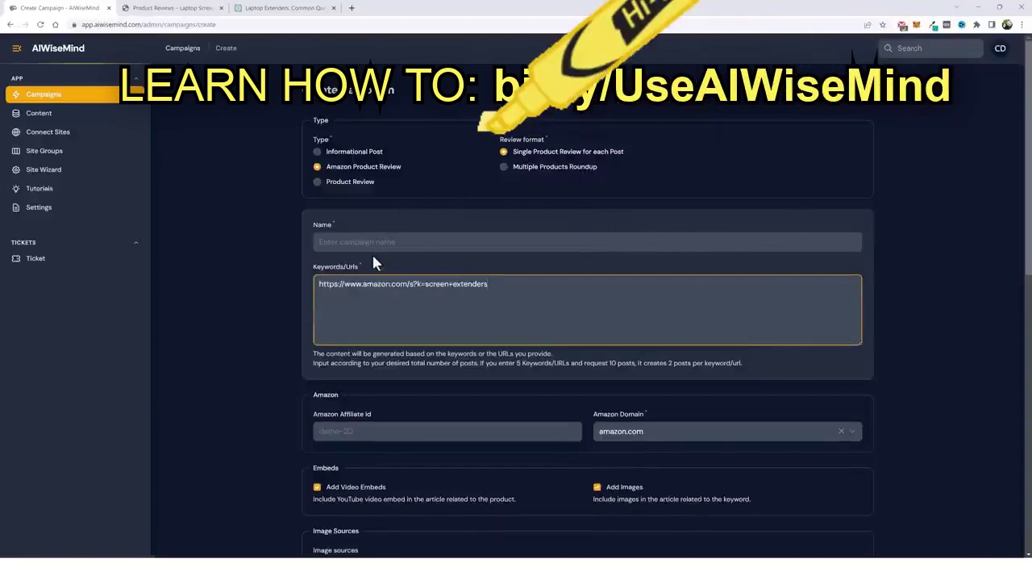
left_click(339, 242)
type("Laptop Extenders 100")
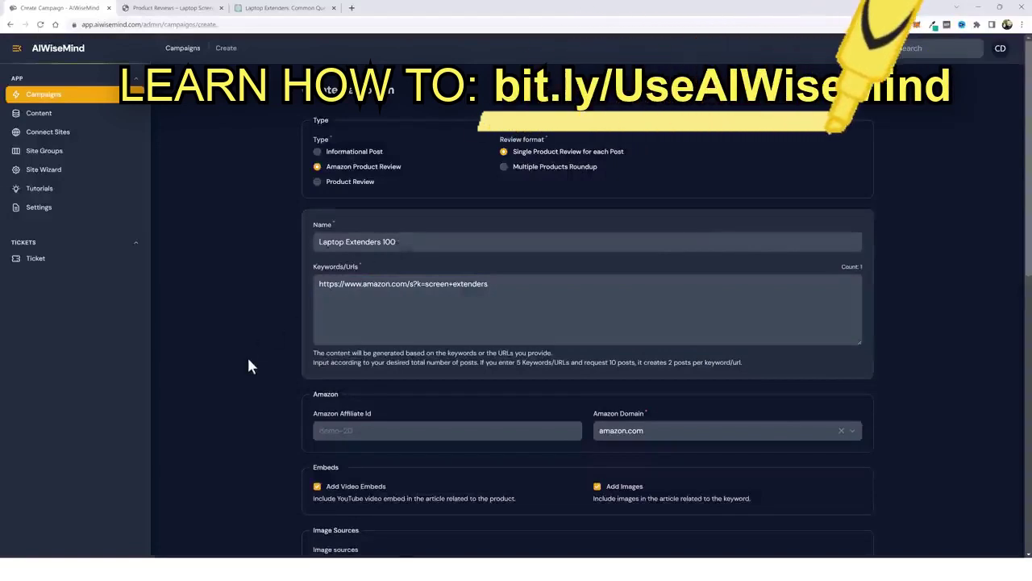
Step: Enter the Amazon affiliate ID for the campaign and keep amazon.com as the Amazon domain
scroll(246, 355, "down", 3)
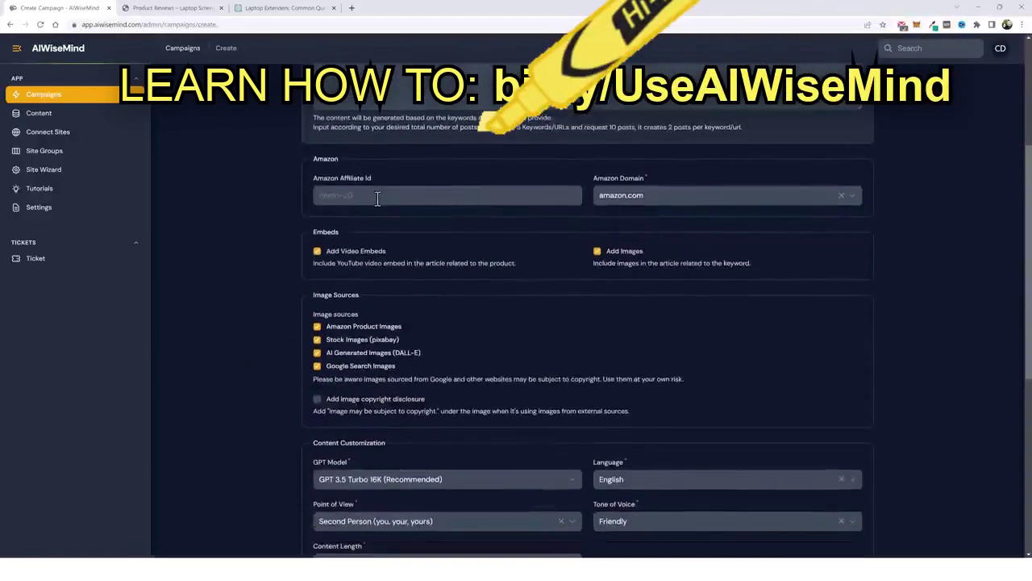
left_click(649, 202)
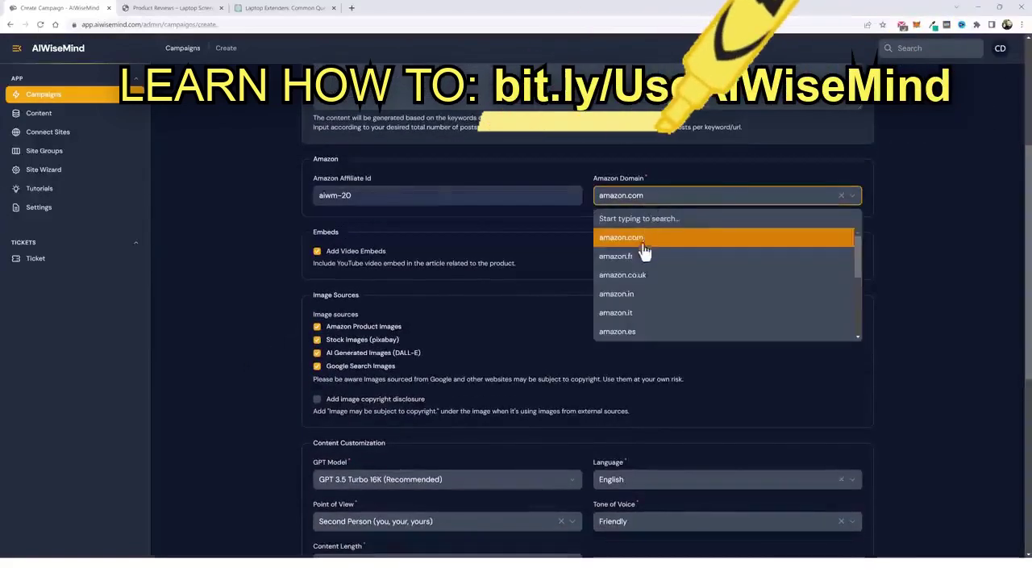
left_click(690, 179)
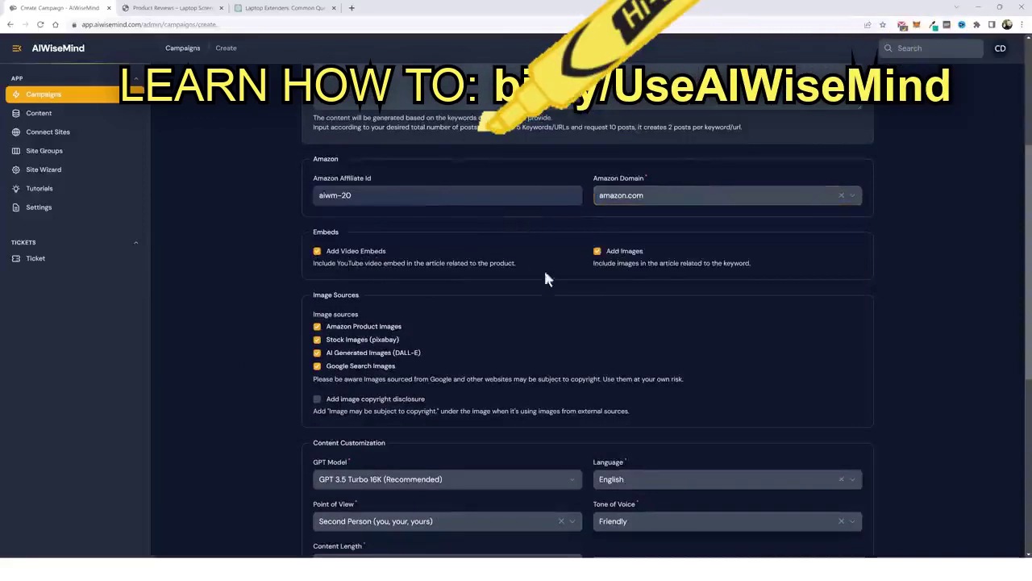
Step: Limit the campaign's image sources to Amazon Product Images and set the total number of posts to create to 100
scroll(327, 231, "down", 2)
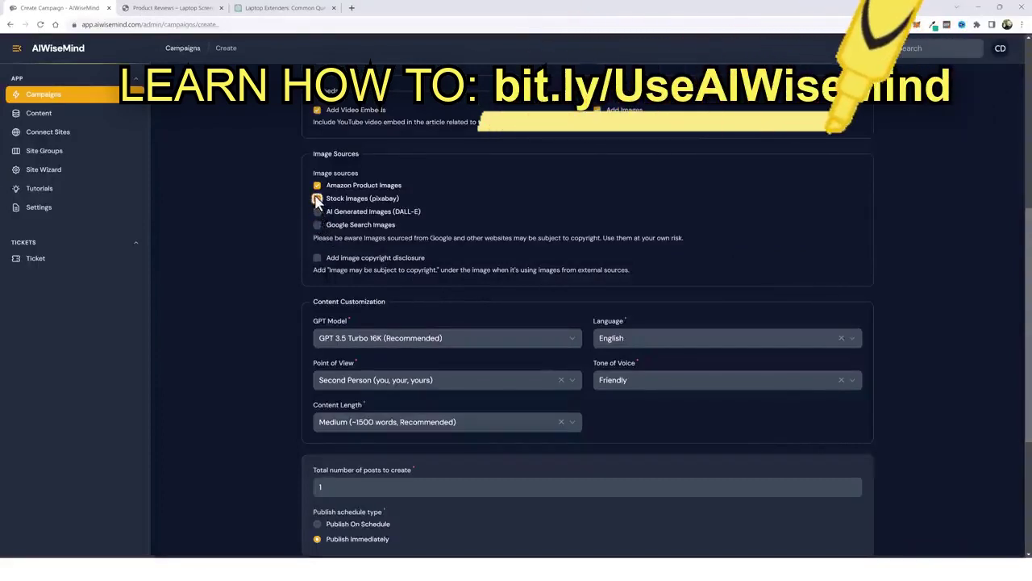
left_click(317, 199)
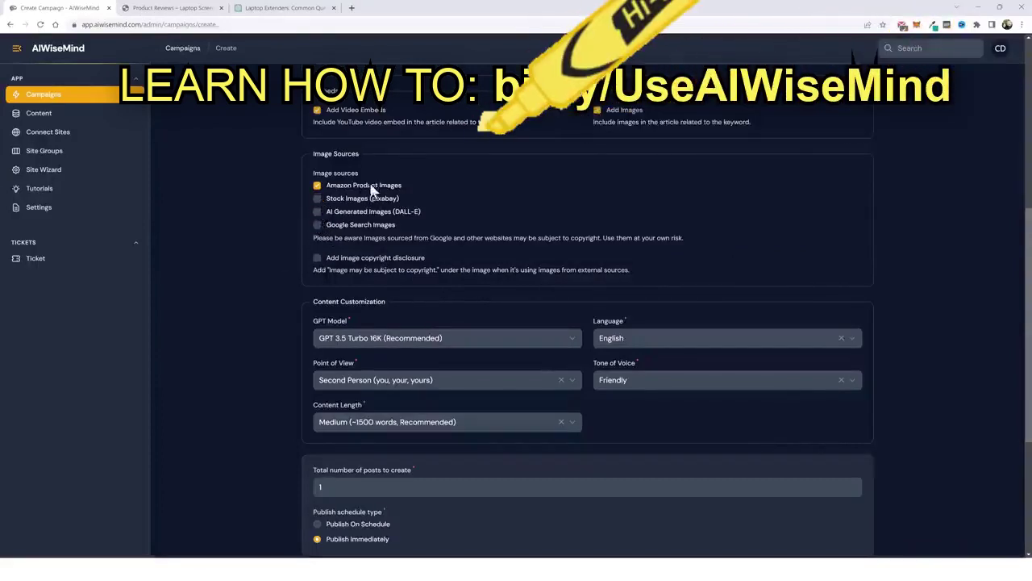
scroll(284, 296, "down", 2)
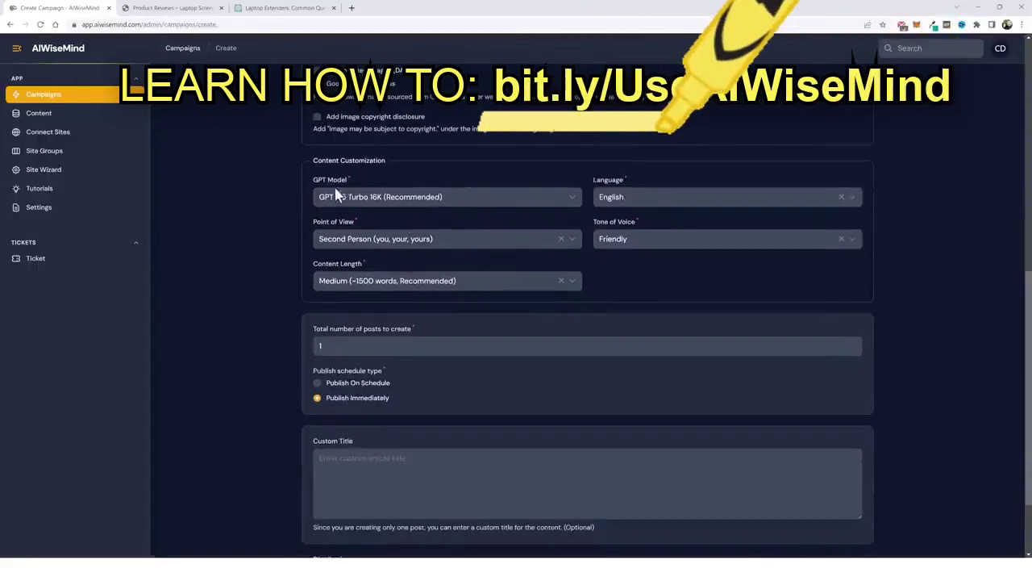
scroll(258, 311, "down", 2)
scroll(342, 300, "up", 2)
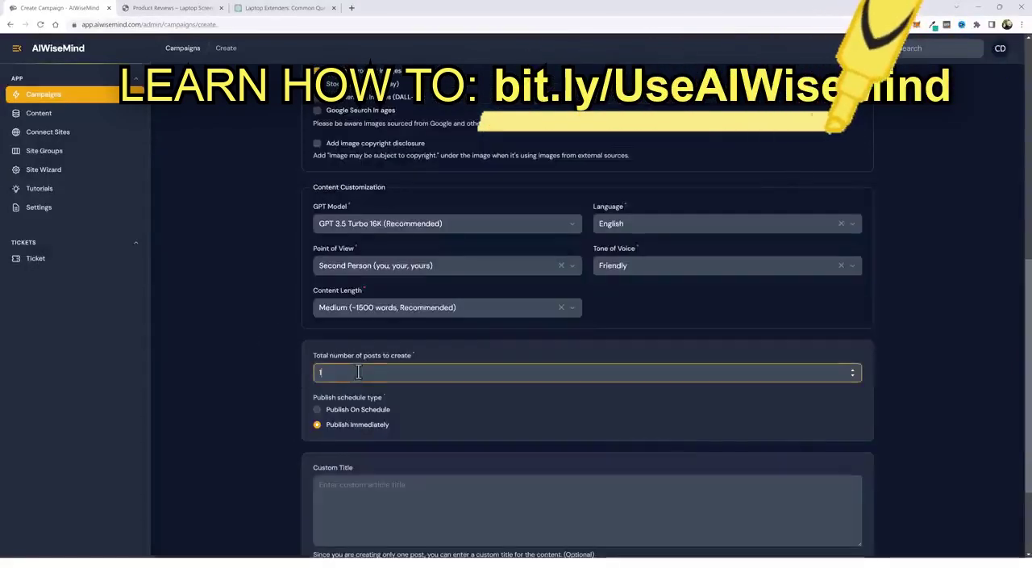
left_click(360, 371)
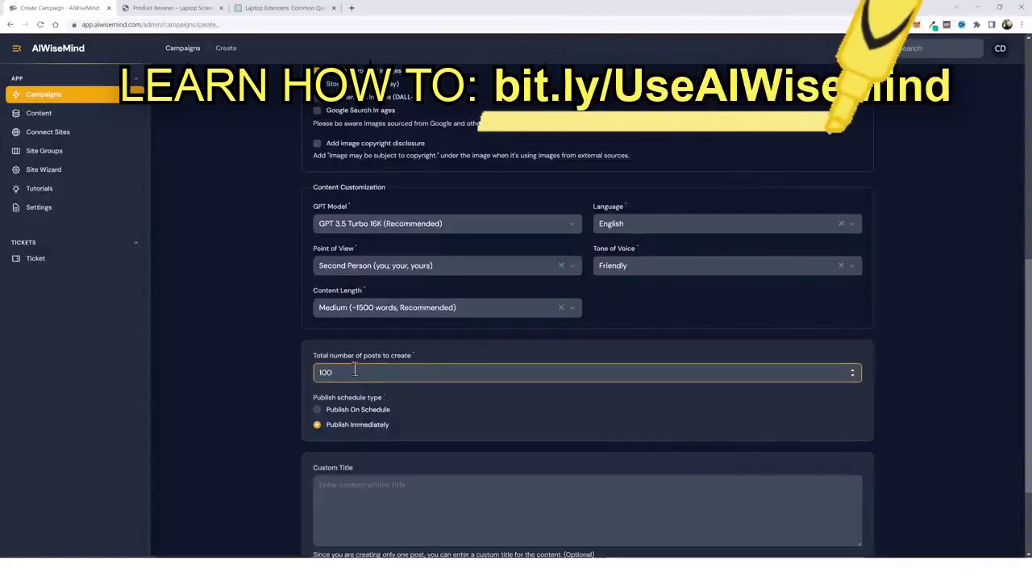
left_click(283, 327)
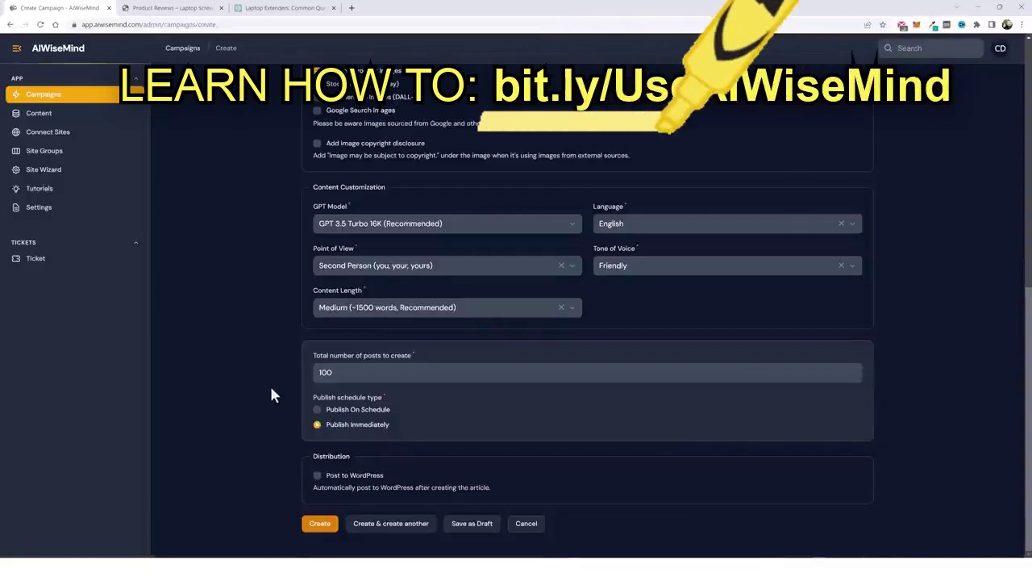
Step: Enable posting to WordPress on the Laptop Screen Extenders site, with automatic category generation off and Product Reviews as the category
left_click(317, 475)
scroll(351, 331, "down", 3)
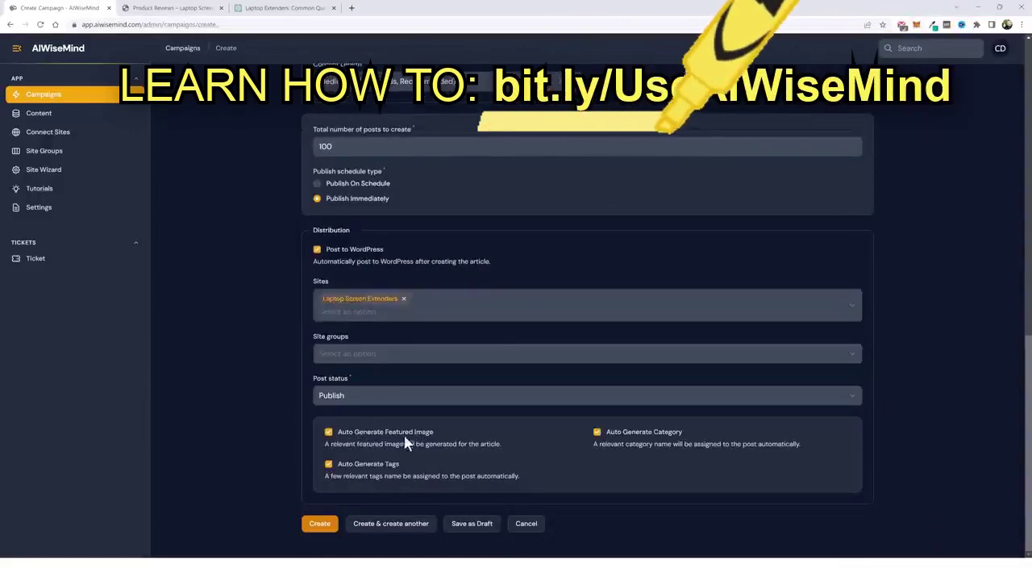
left_click(599, 432)
scroll(484, 432, "down", 1)
left_click(465, 428)
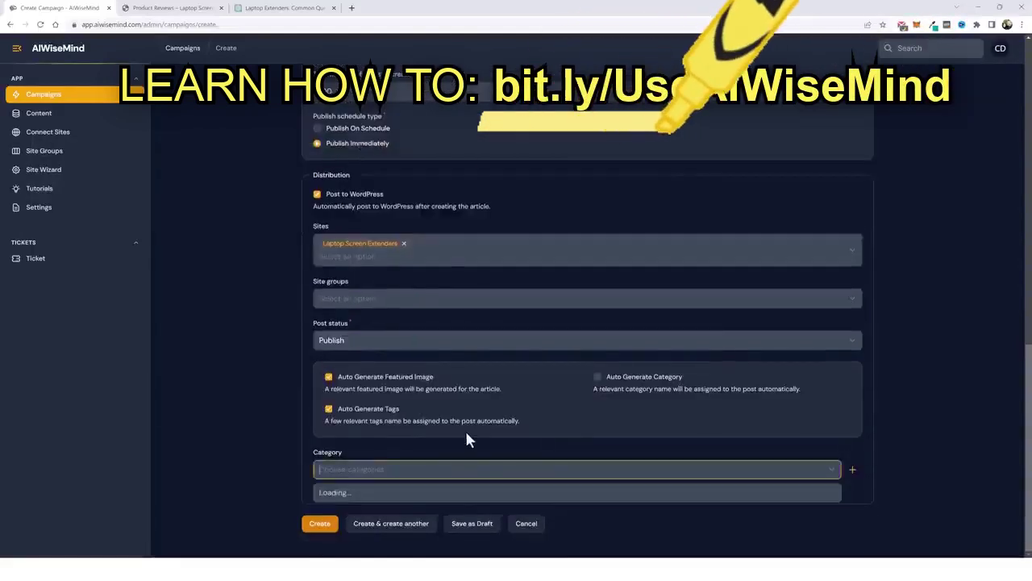
scroll(442, 490, "down", 2)
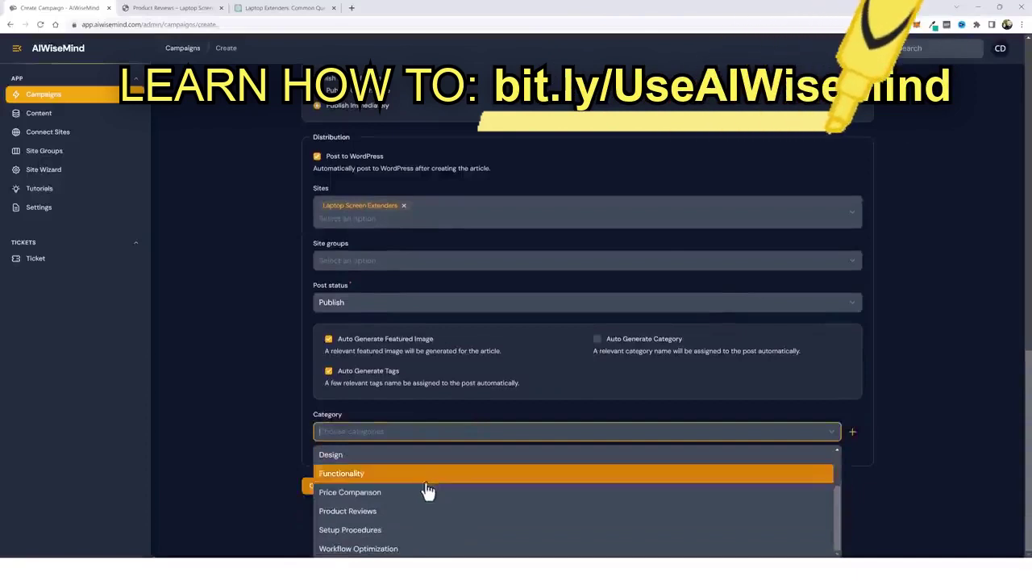
left_click(365, 517)
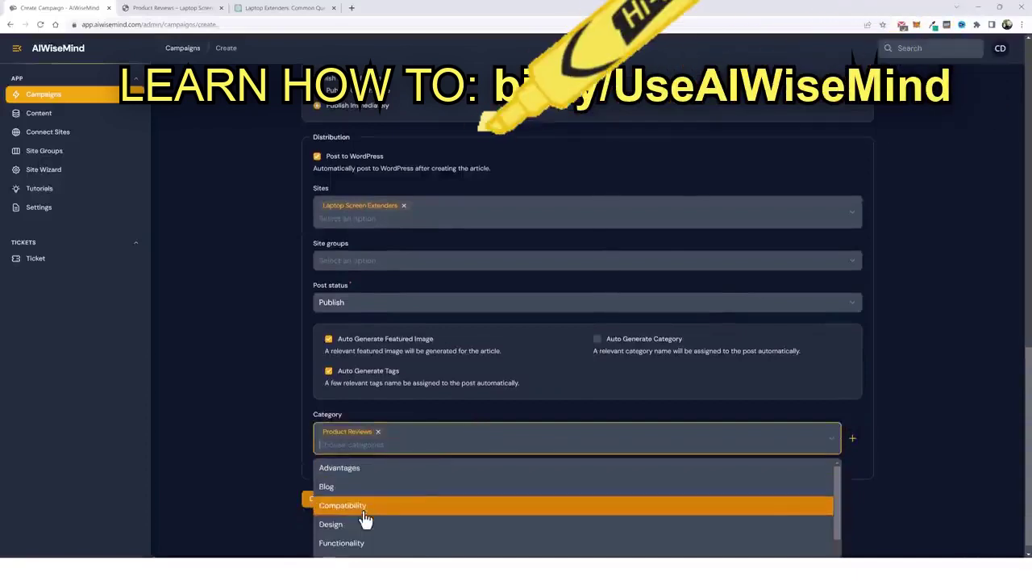
left_click(456, 396)
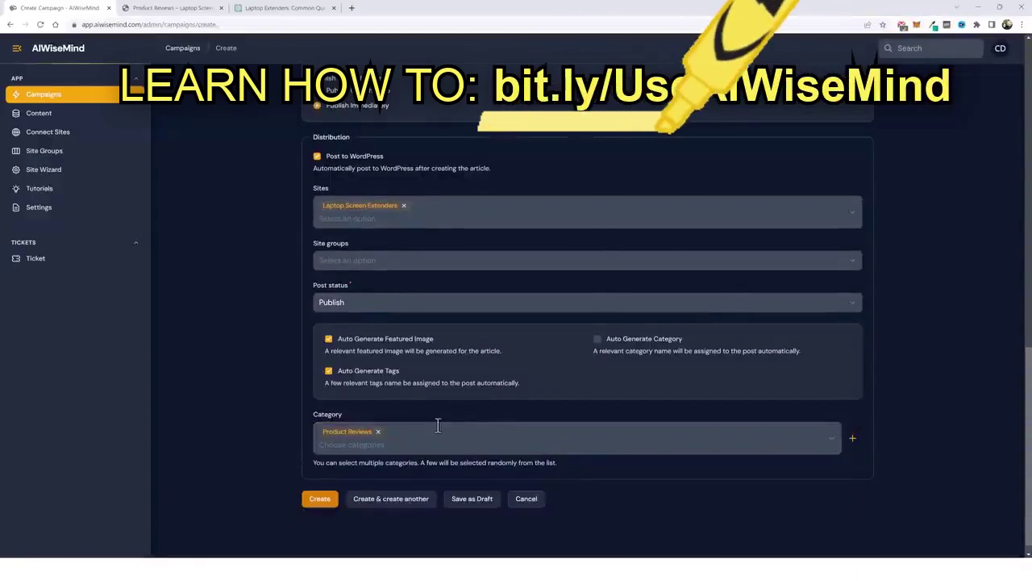
Step: Schedule the campaign to publish 5 posts every day, and create it
scroll(382, 358, "up", 3)
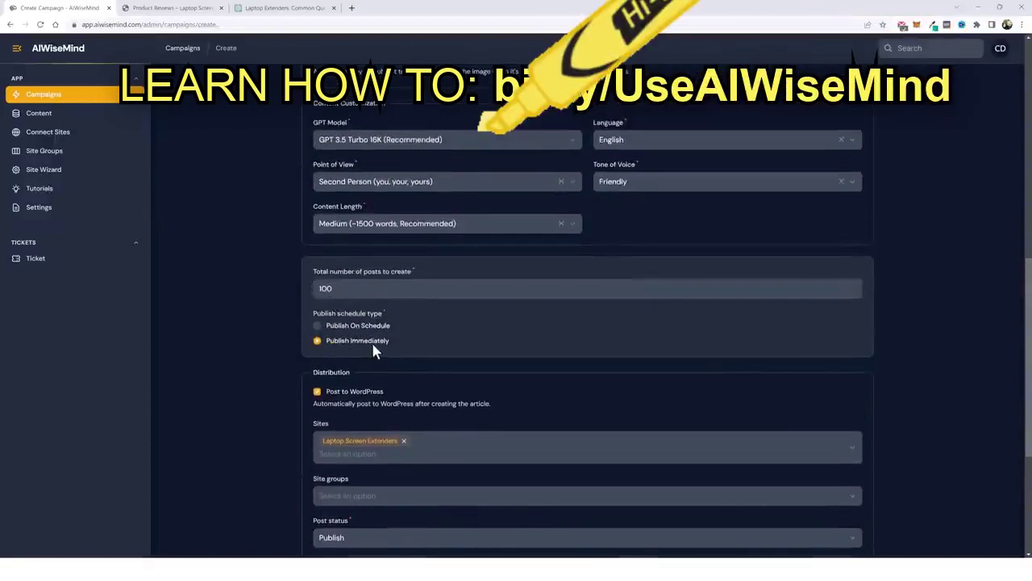
left_click(318, 327)
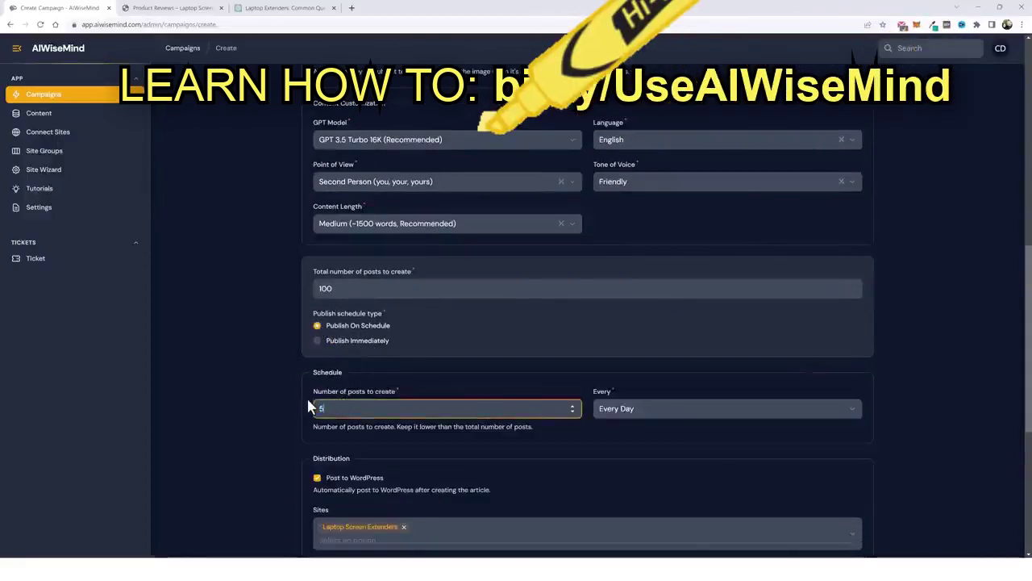
type("5")
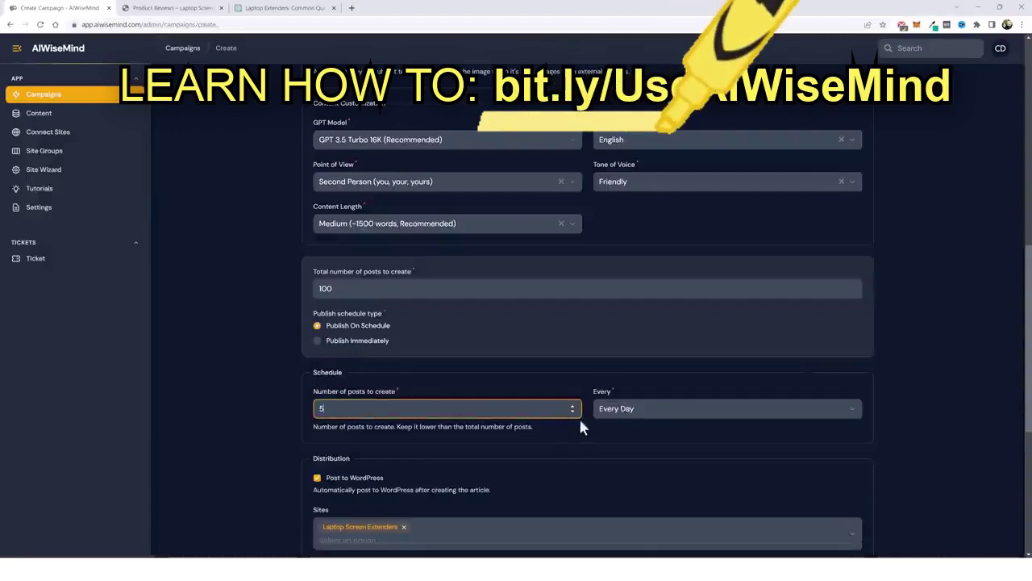
scroll(516, 461, "down", 5)
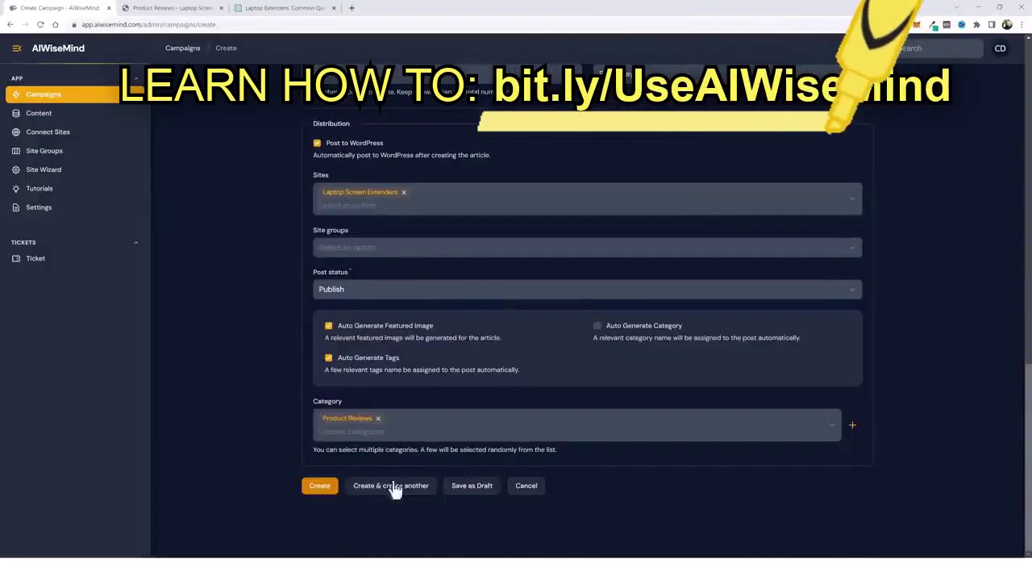
left_click(319, 486)
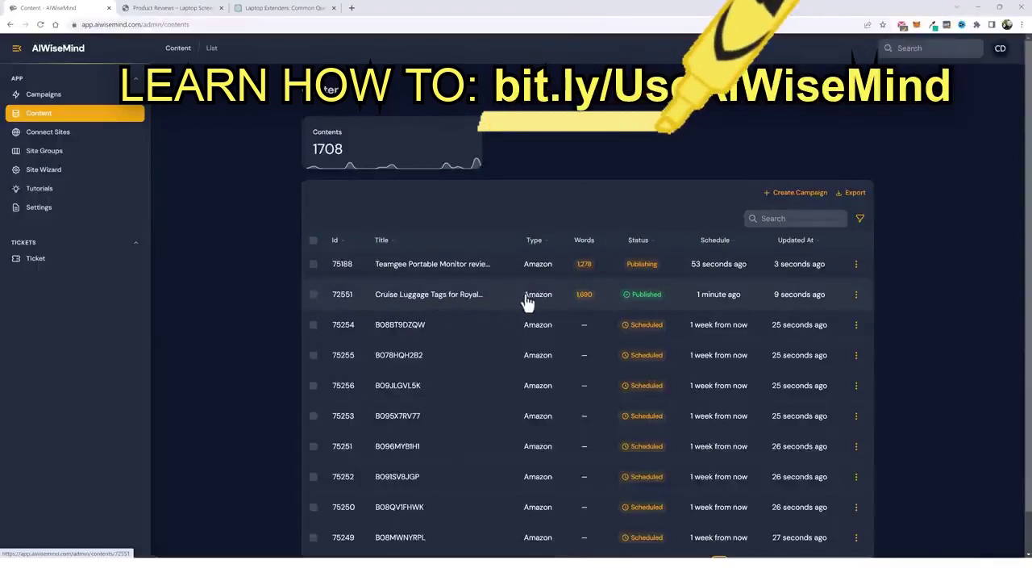
Step: Check the content list, refresh it, and open the published Teamgee Portable Monitor review on the live site
scroll(532, 299, "down", 1)
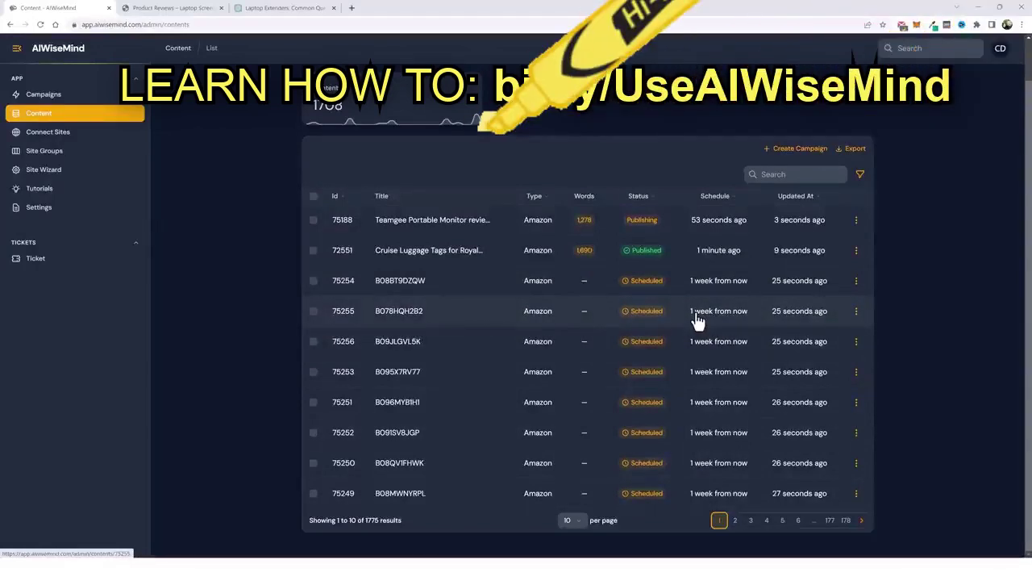
scroll(643, 327, "up", 1)
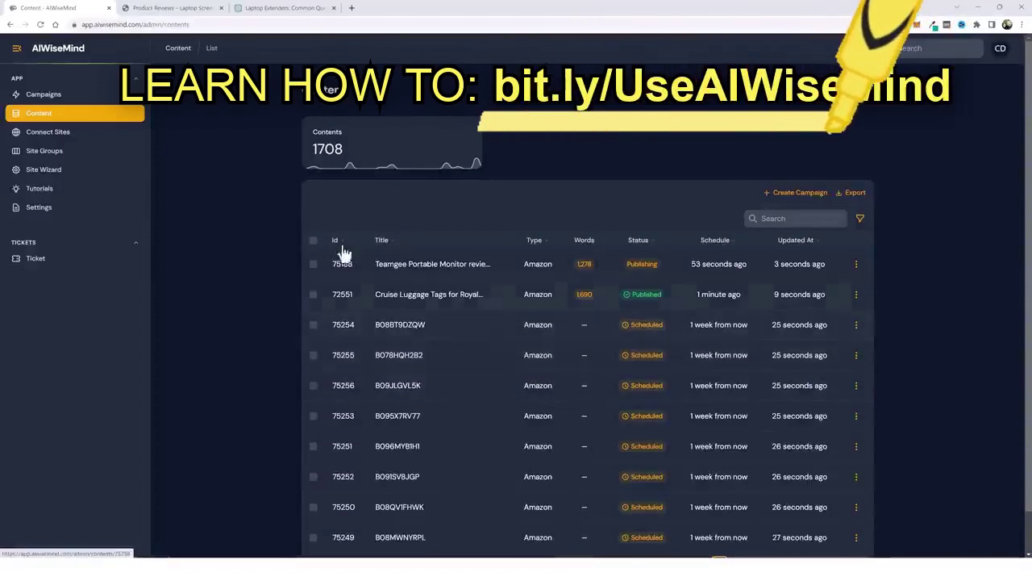
left_click(80, 113)
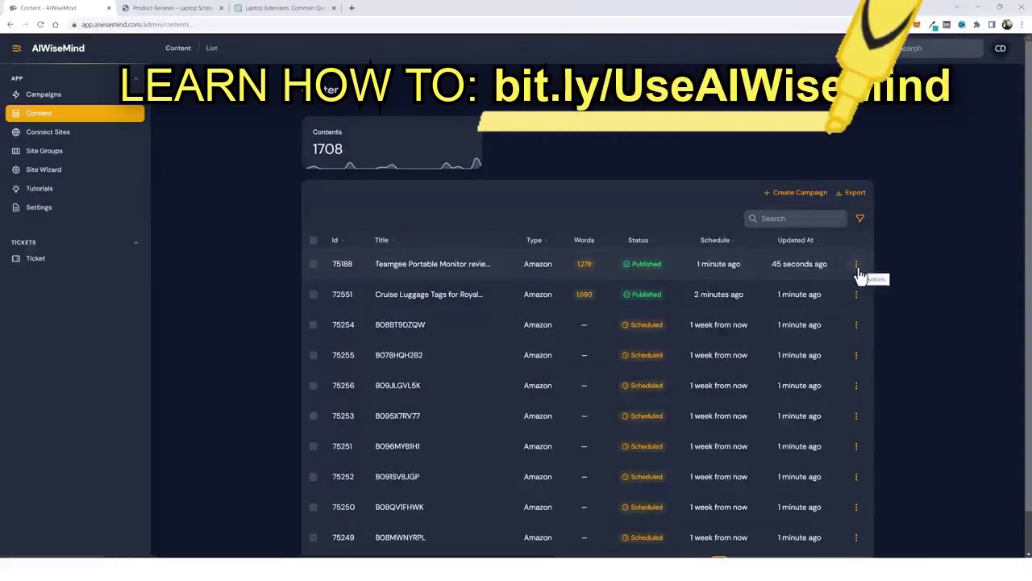
left_click(857, 267)
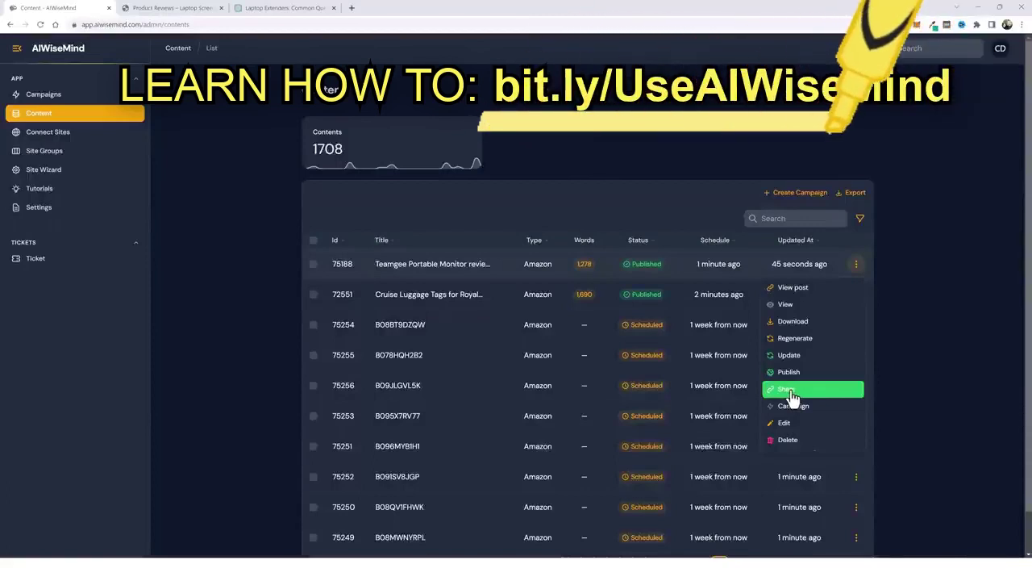
left_click(793, 294)
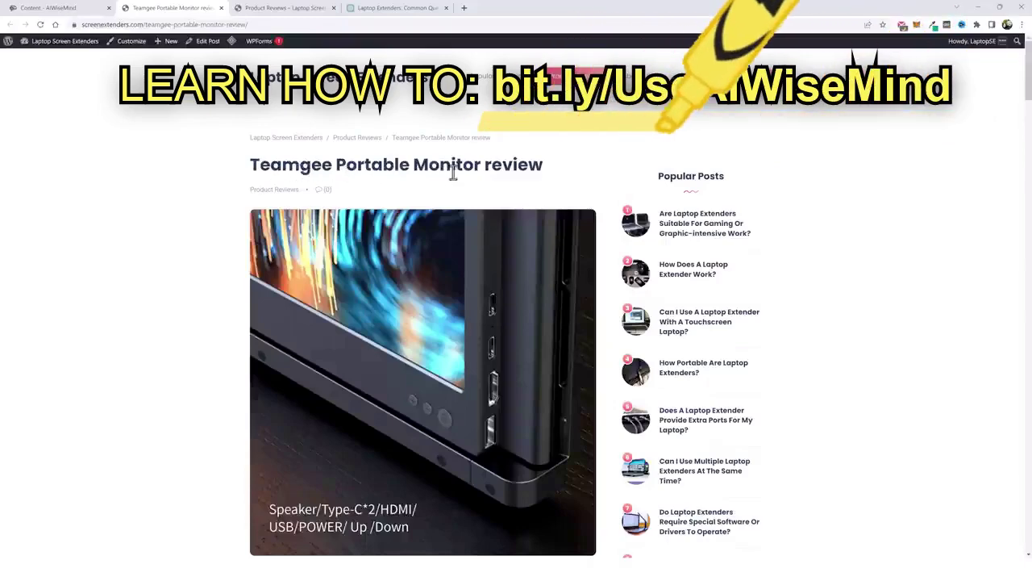
Step: Read through the Teamgee Portable Monitor review, examining its images, table of contents, video, specifications, pros and cons, FAQs and conclusion
scroll(163, 343, "down", 4)
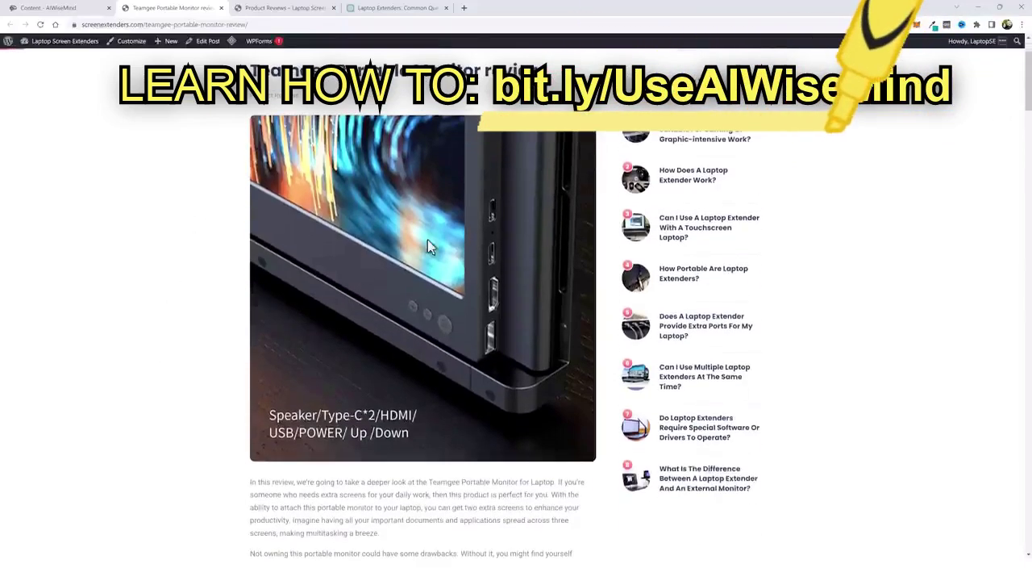
scroll(139, 353, "down", 2)
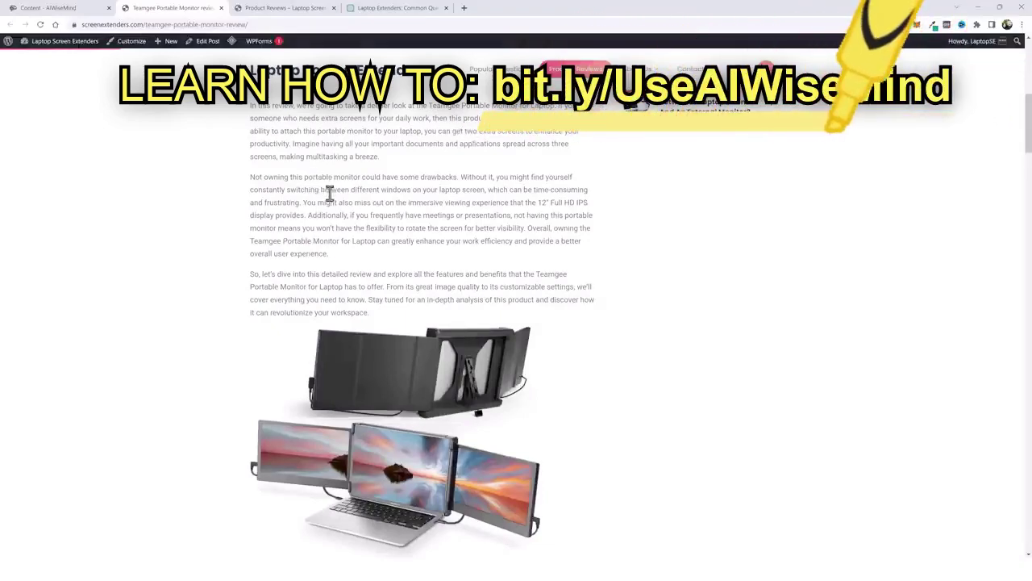
scroll(468, 198, "down", 2)
scroll(194, 284, "down", 4)
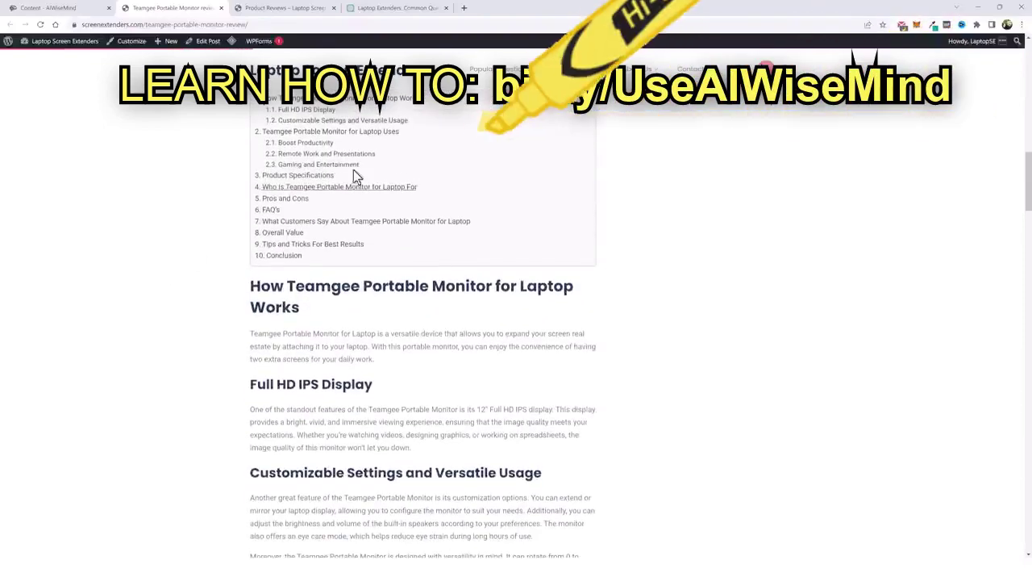
scroll(349, 146, "up", 1)
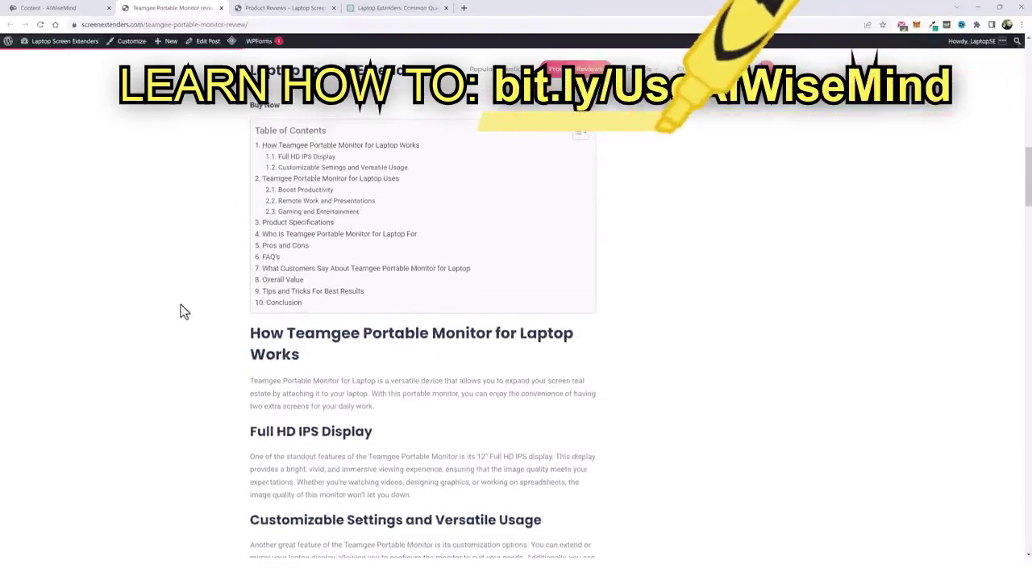
scroll(180, 312, "down", 5)
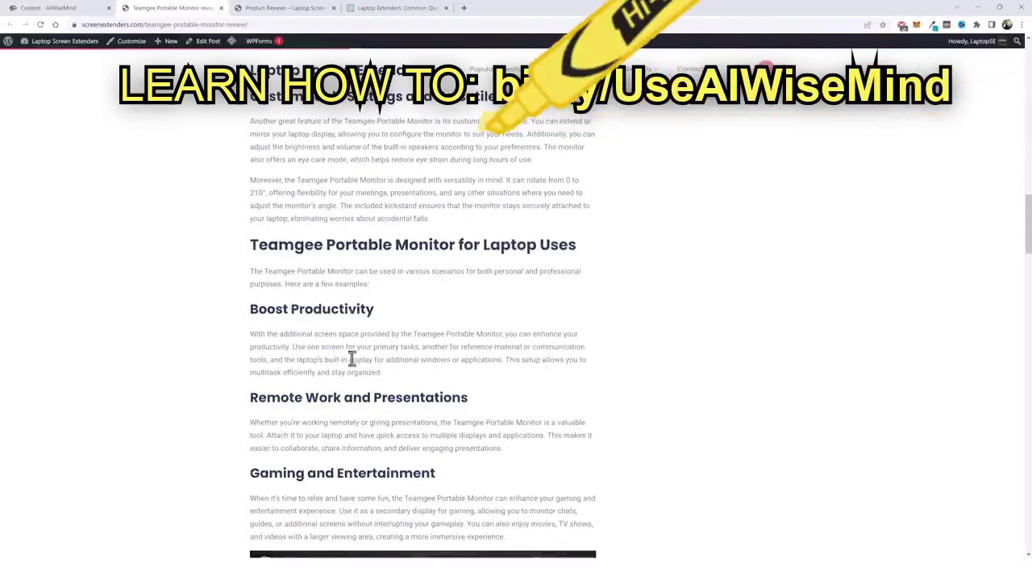
scroll(350, 359, "down", 3)
scroll(282, 329, "down", 5)
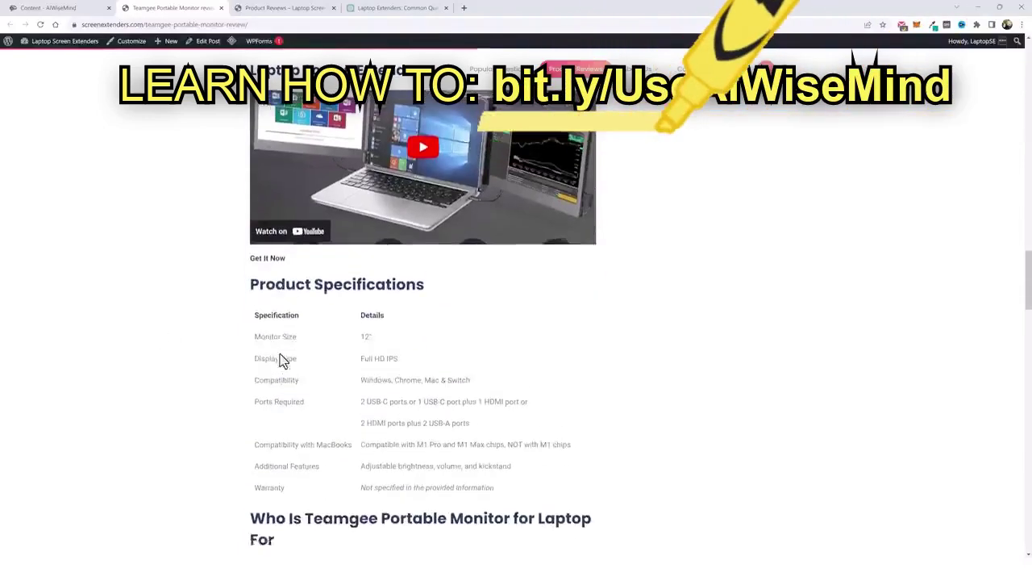
scroll(395, 258, "up", 3)
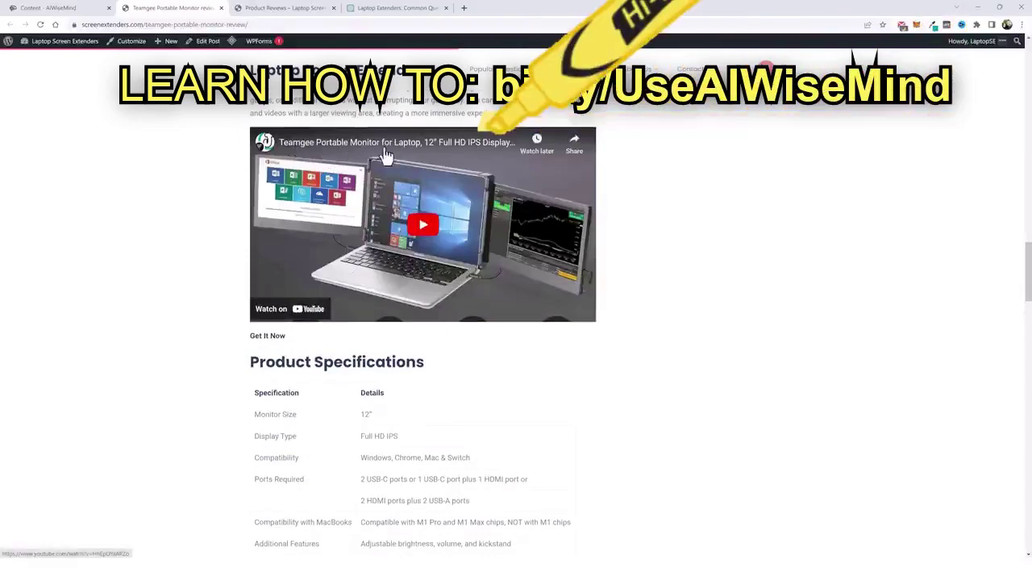
scroll(187, 355, "down", 5)
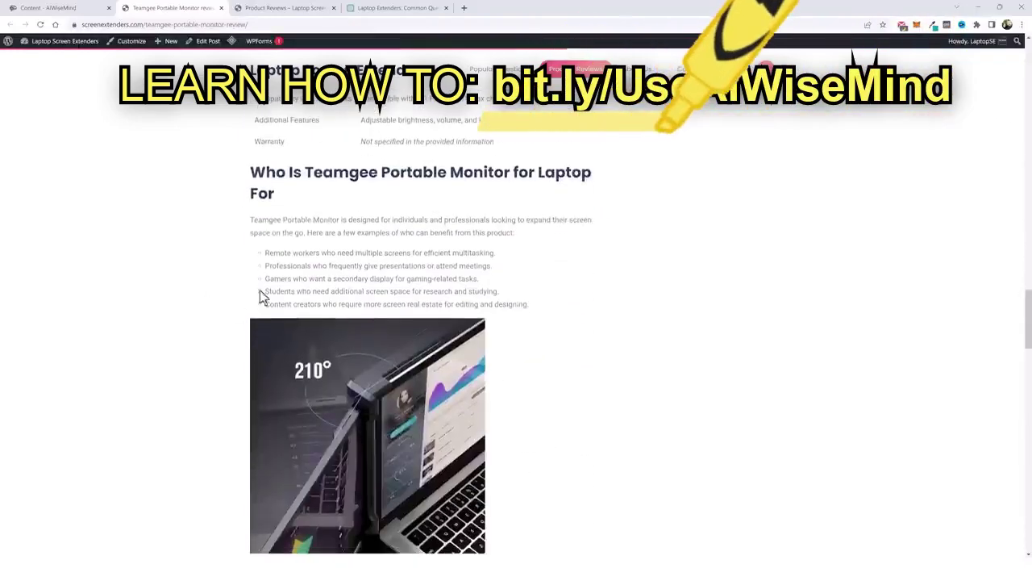
scroll(206, 315, "down", 6)
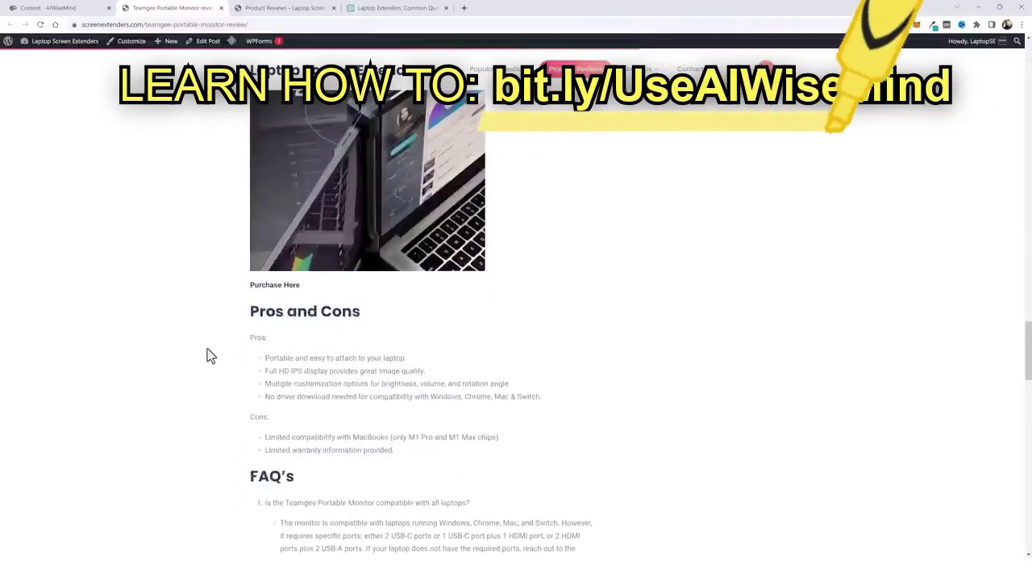
scroll(255, 348, "down", 5)
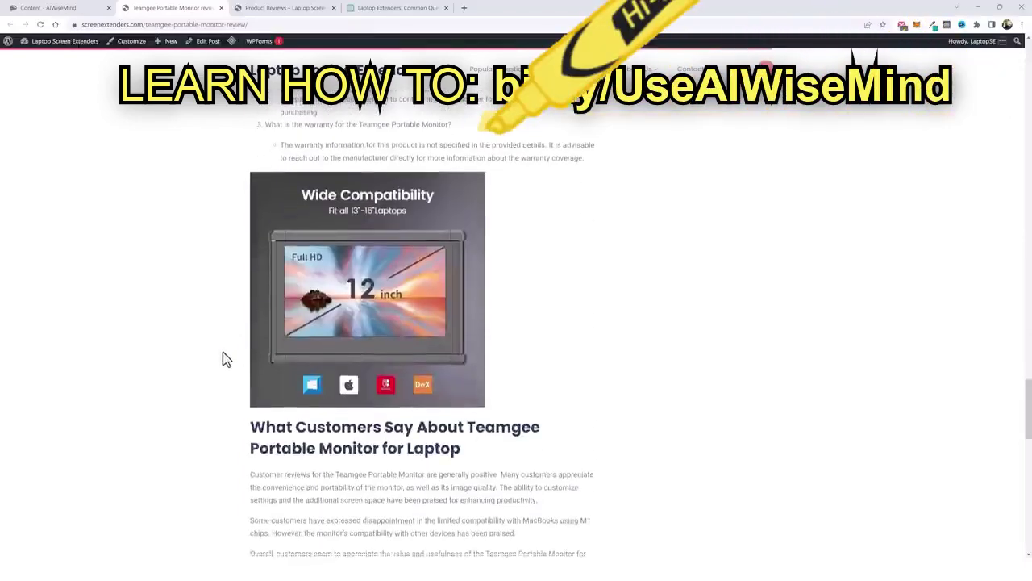
scroll(393, 296, "down", 6)
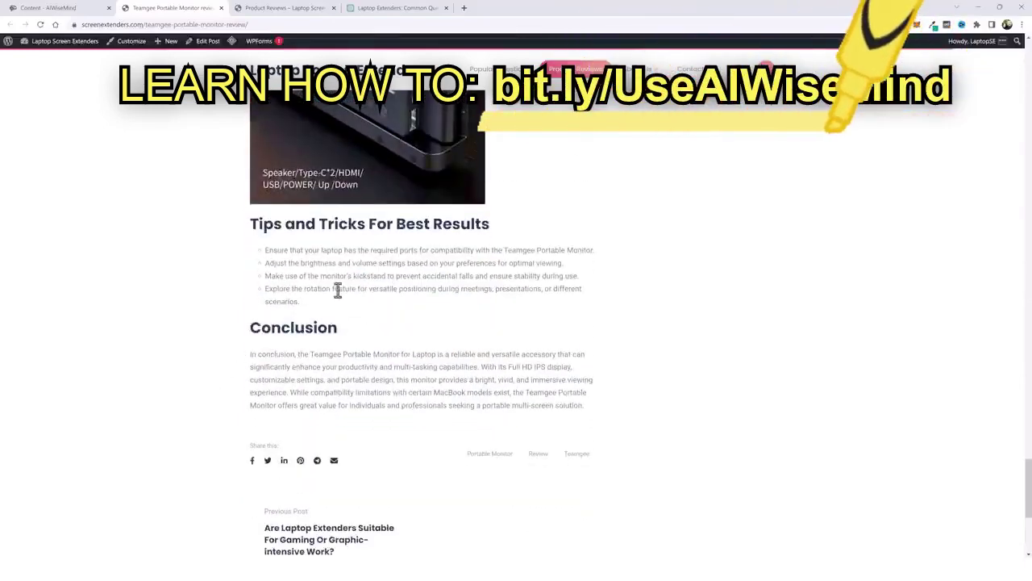
Step: Leave the review and open the Laptop Screen Extenders homepage to check the latest posts
scroll(520, 367, "up", 20)
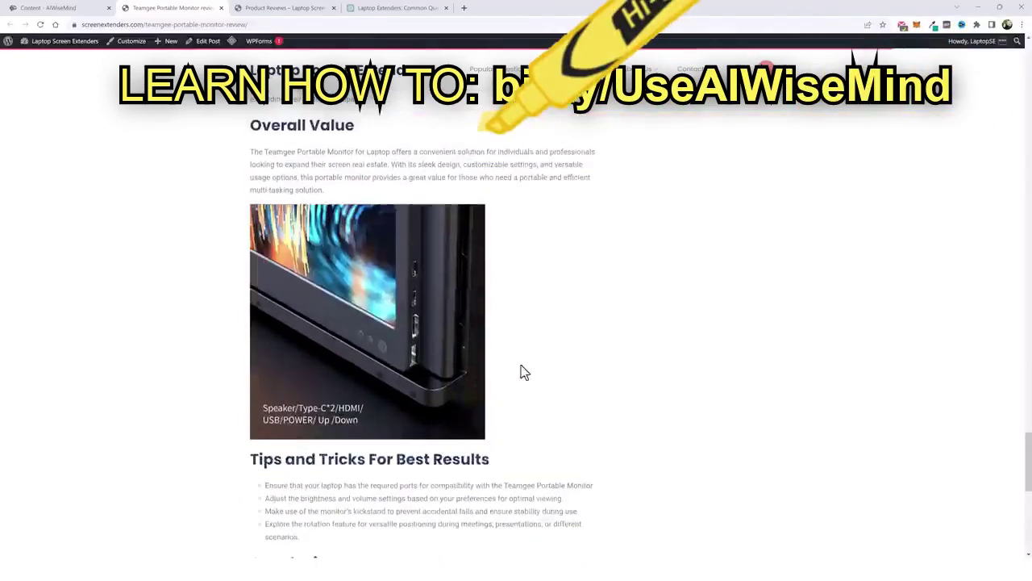
scroll(518, 363, "up", 20)
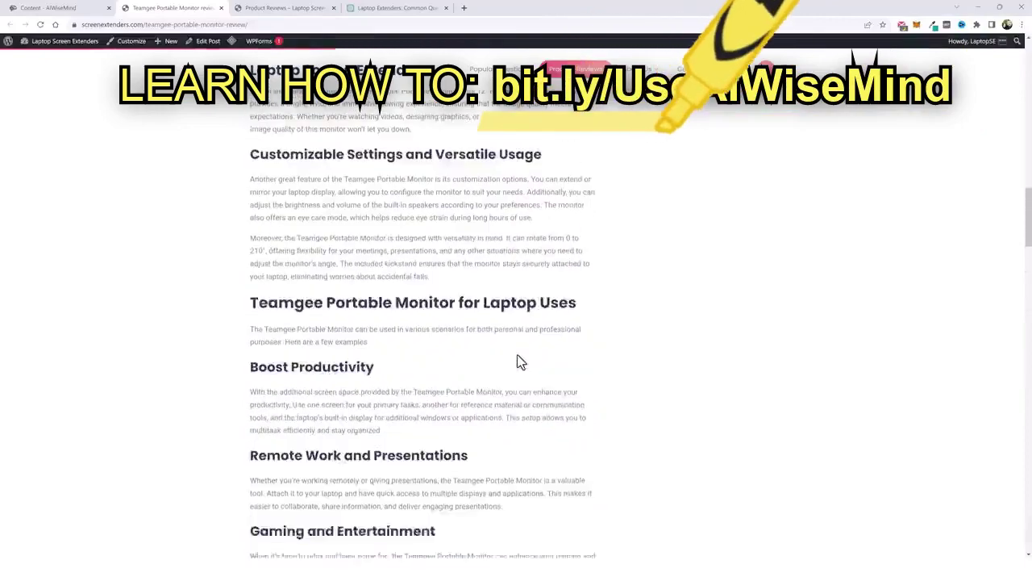
scroll(518, 363, "up", 8)
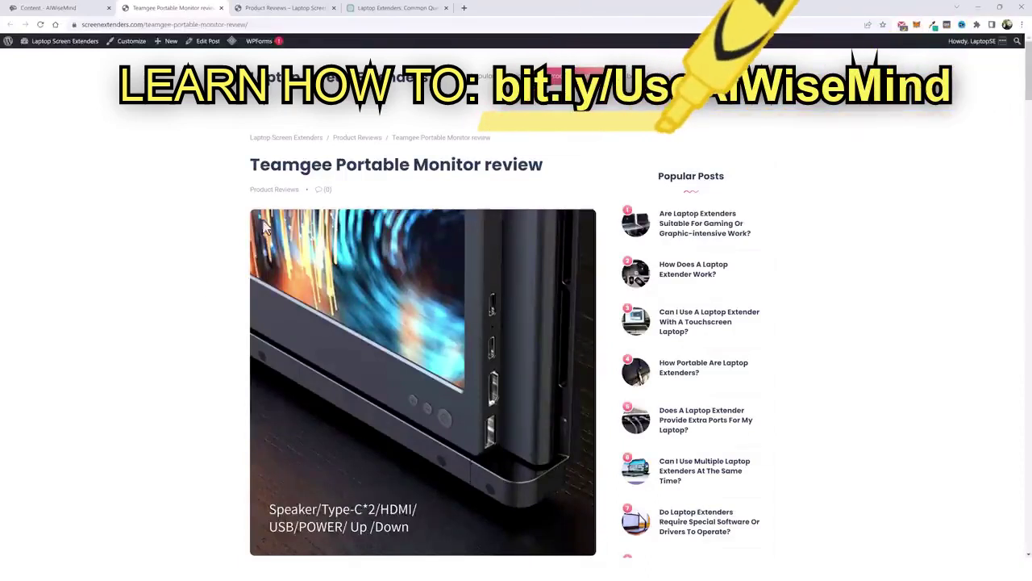
key("F5")
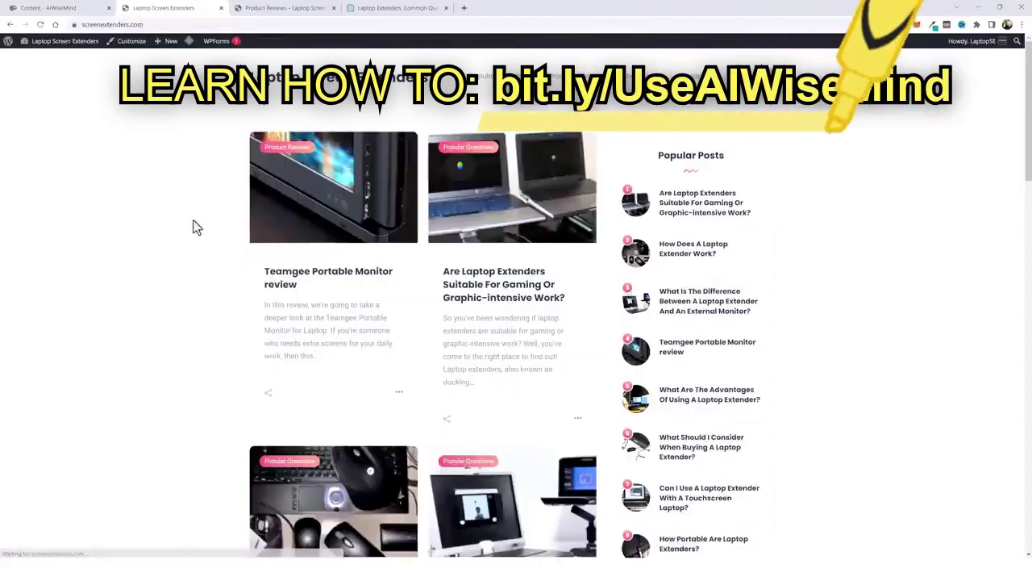